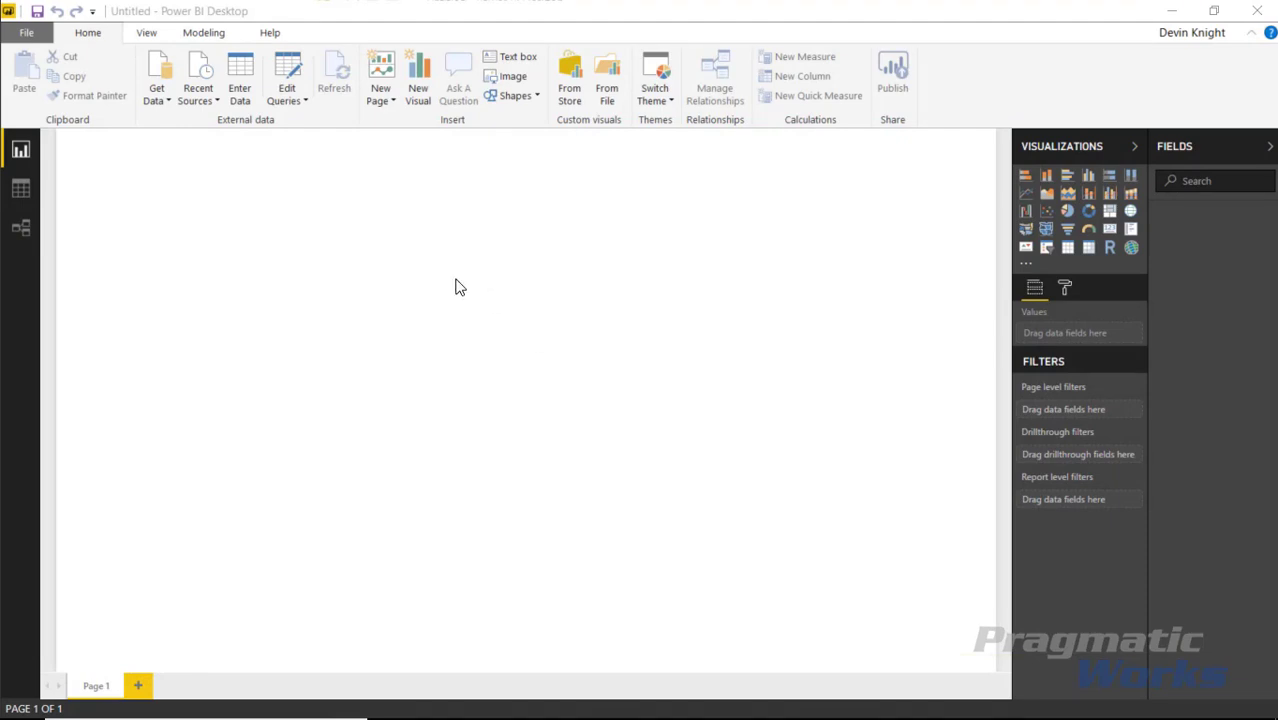
Import the Product Sales table from the Sales By Product.xlsx Excel workbook.
{"action": "left_click", "coordinate": [158, 100]}
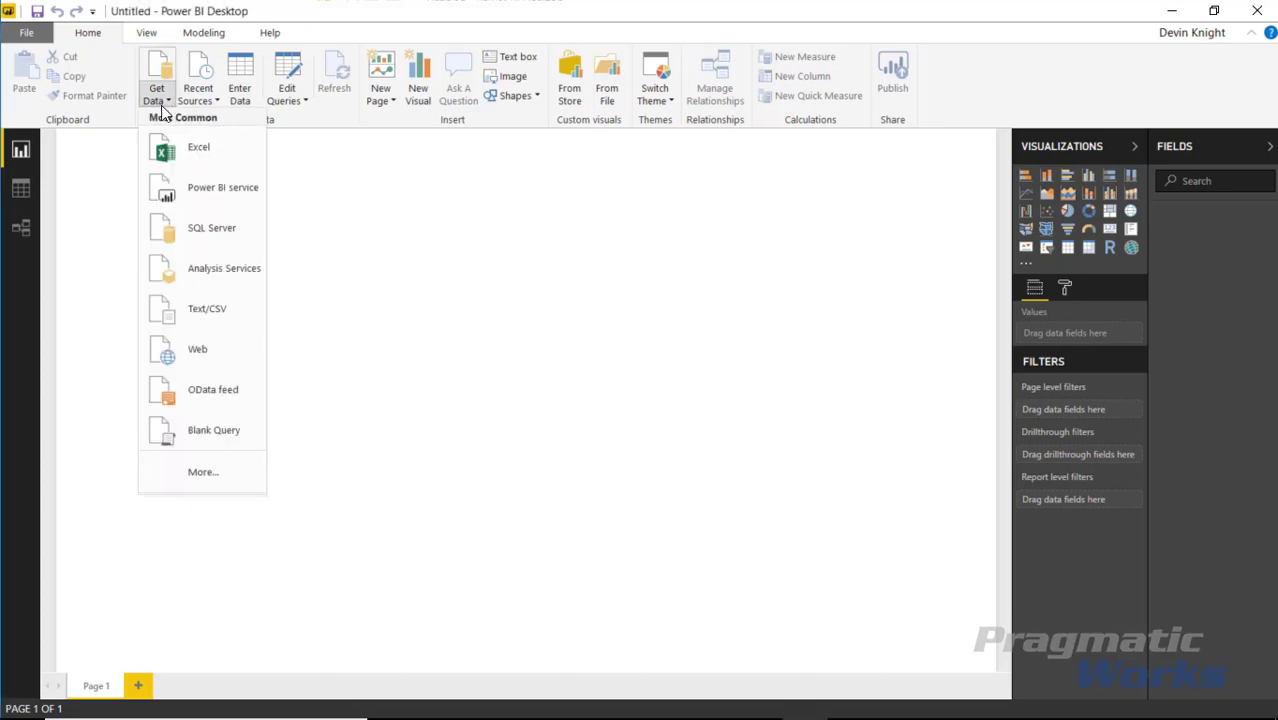
{"action": "left_click", "coordinate": [200, 155]}
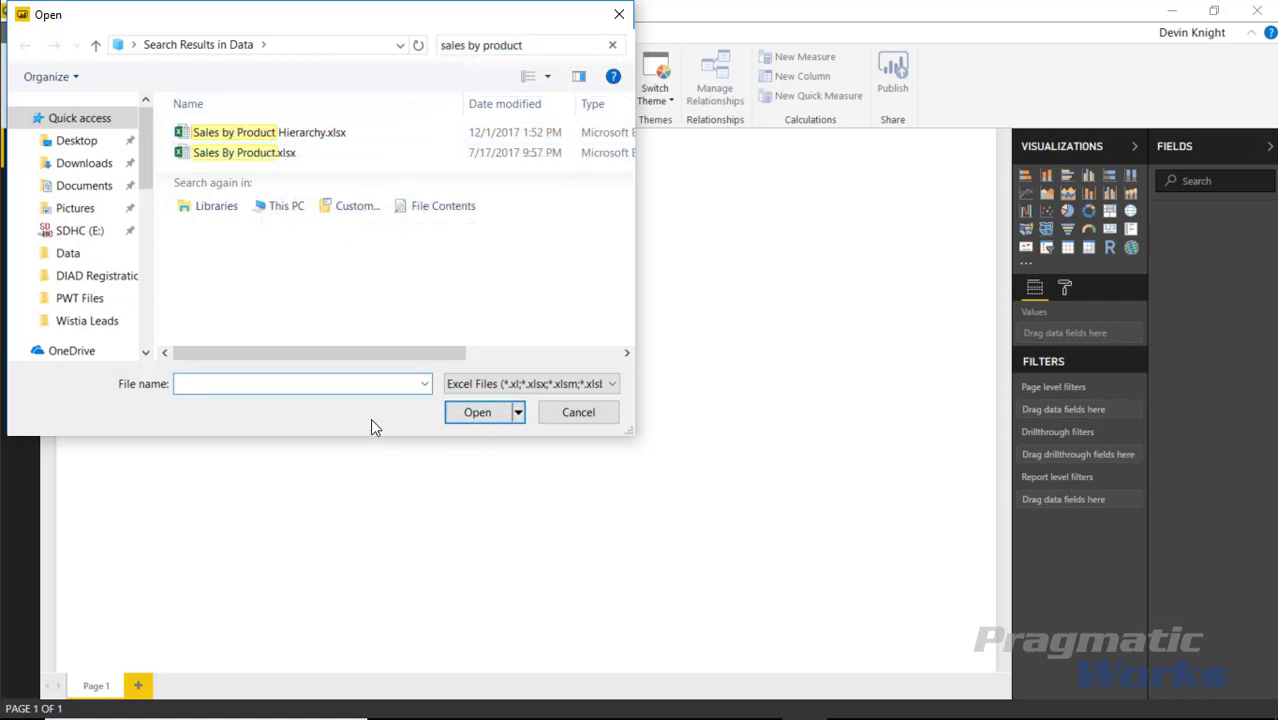
{"action": "left_click", "coordinate": [282, 153]}
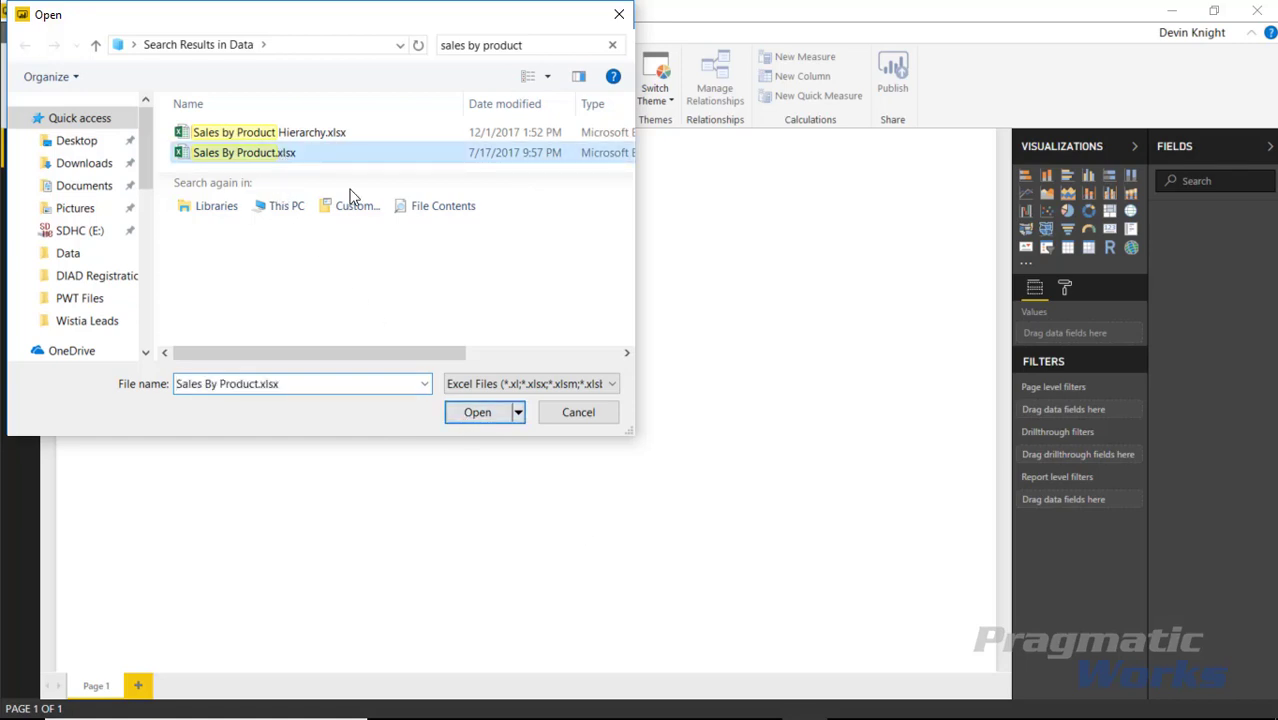
{"action": "left_click", "coordinate": [477, 413]}
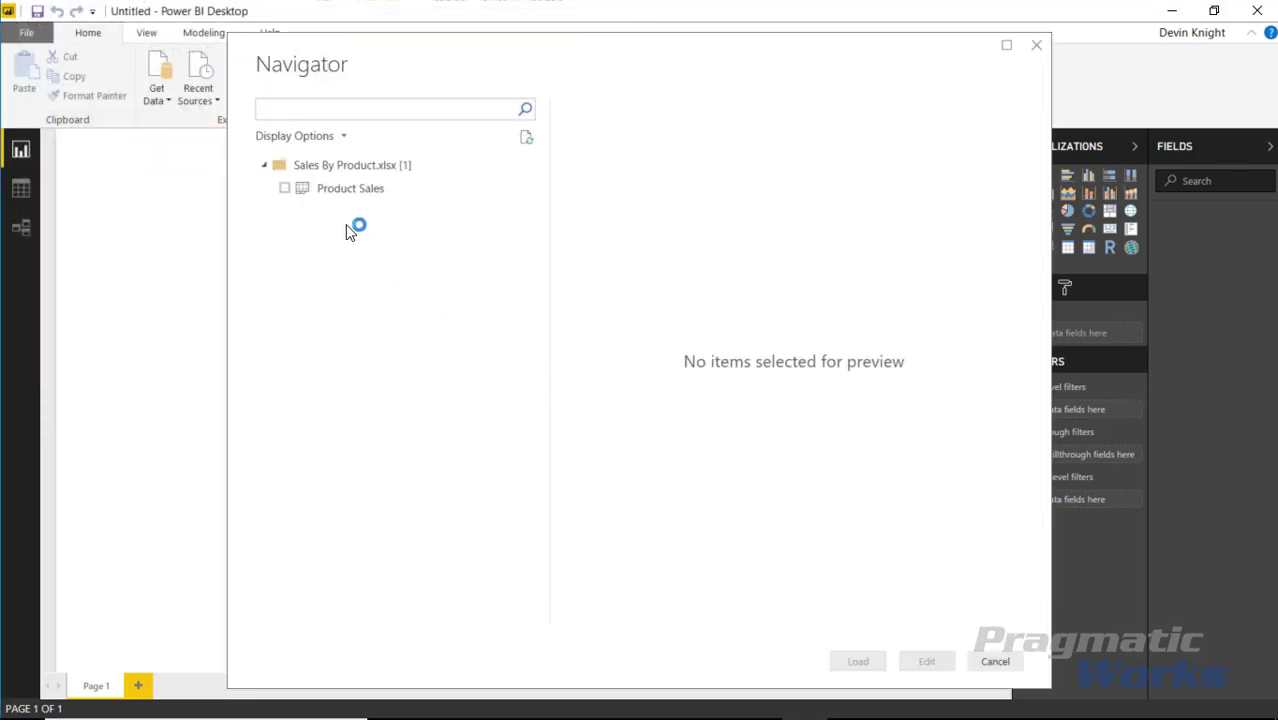
{"action": "left_click", "coordinate": [284, 188]}
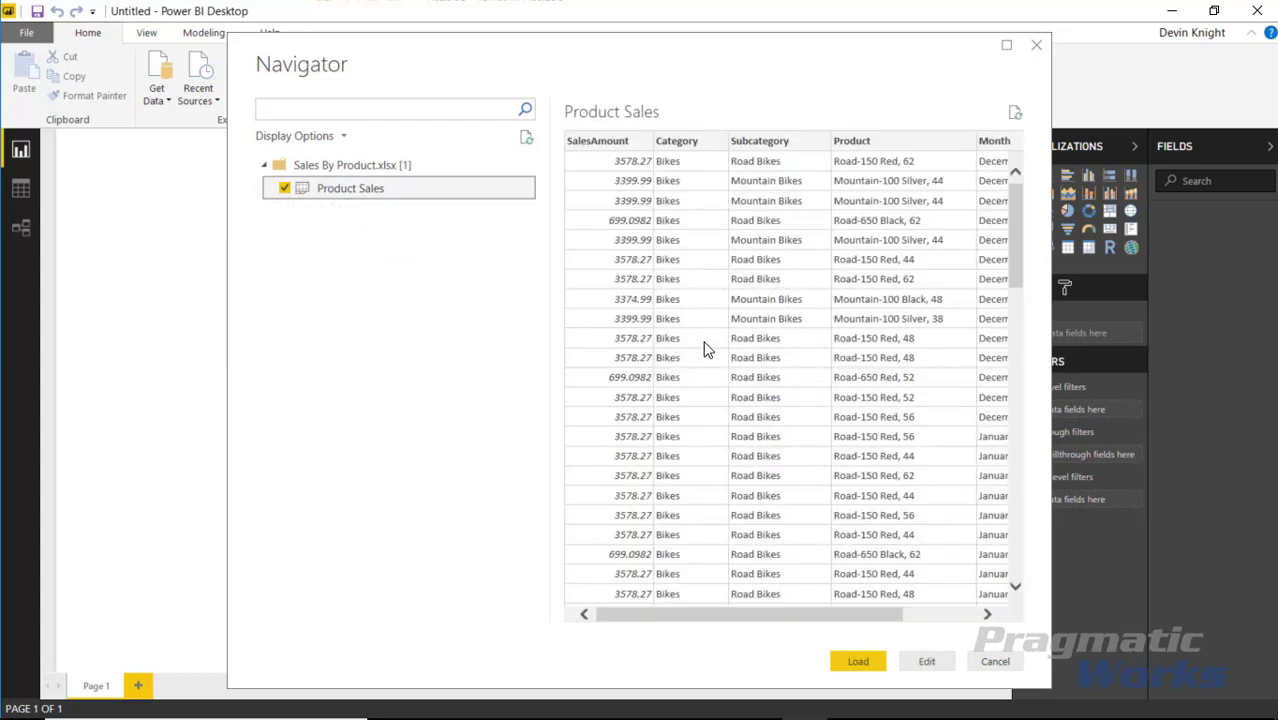
{"action": "left_click", "coordinate": [856, 662]}
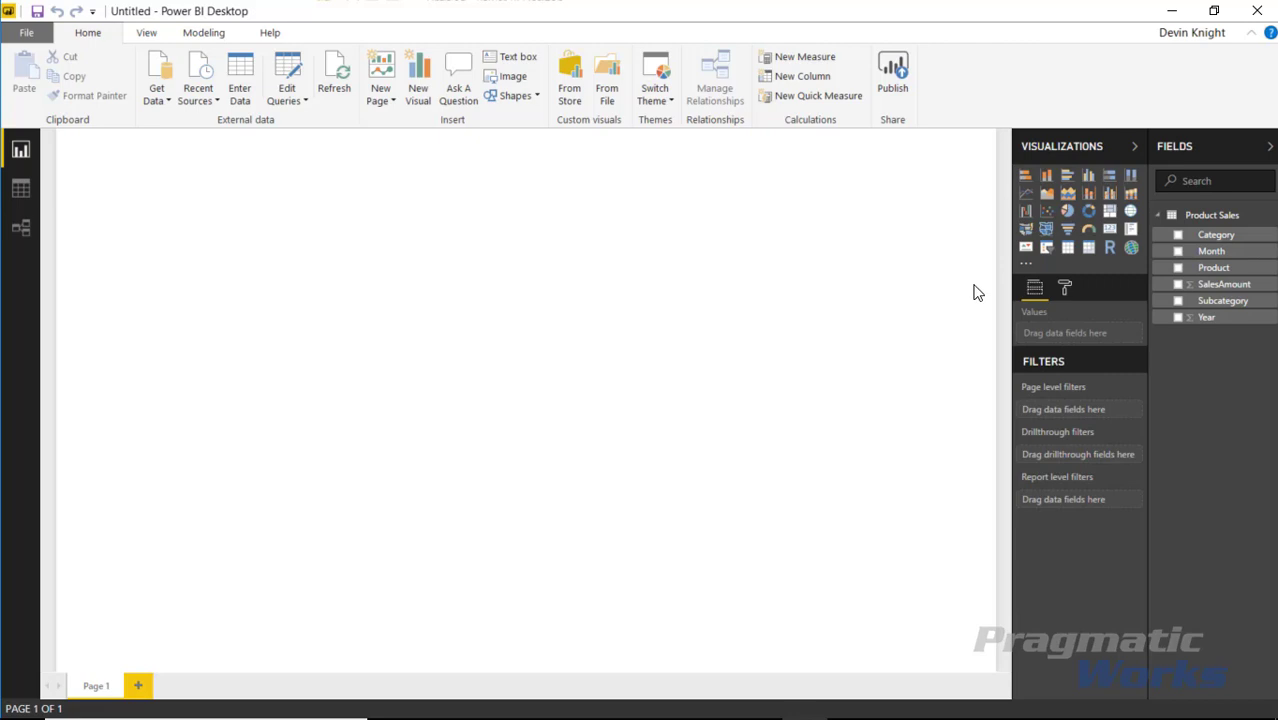
Add a SalesAmount by Year line chart, placed and enlarged at the page's top right.
{"action": "left_click", "coordinate": [1026, 195]}
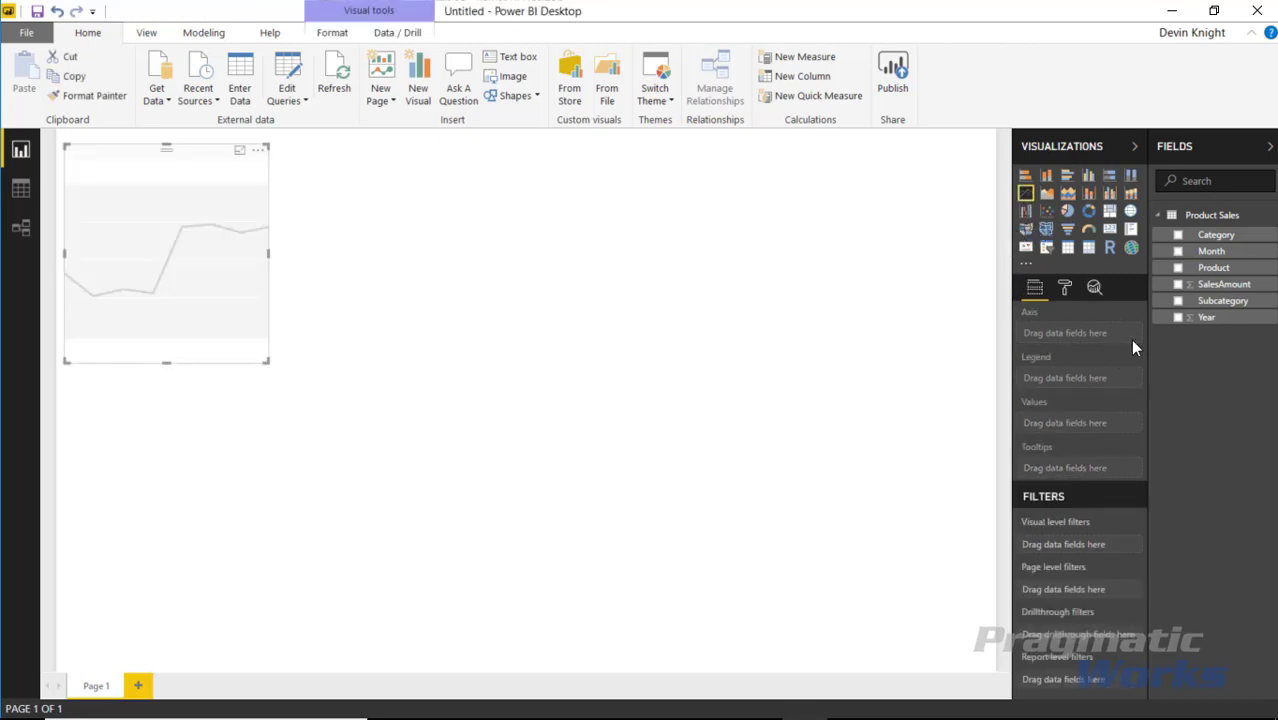
{"action": "left_click", "coordinate": [1178, 285]}
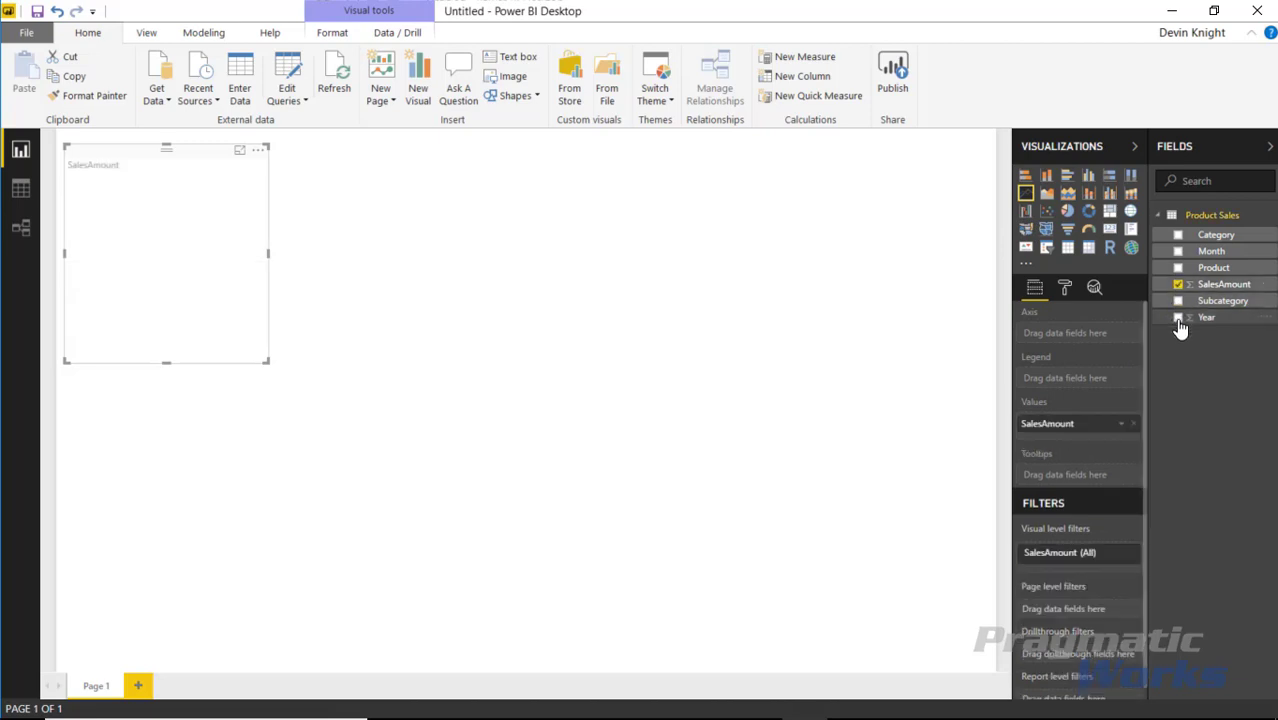
{"action": "left_click_drag", "start_coordinate": [1210, 320], "coordinate": [1092, 336]}
{"action": "left_click_drag", "start_coordinate": [200, 157], "coordinate": [594, 175]}
{"action": "left_click_drag", "start_coordinate": [686, 166], "coordinate": [955, 142]}
{"action": "left_click_drag", "start_coordinate": [799, 357], "coordinate": [733, 364]}
{"action": "left_click_drag", "start_coordinate": [629, 393], "coordinate": [384, 400]}
{"action": "left_click", "coordinate": [489, 508]}
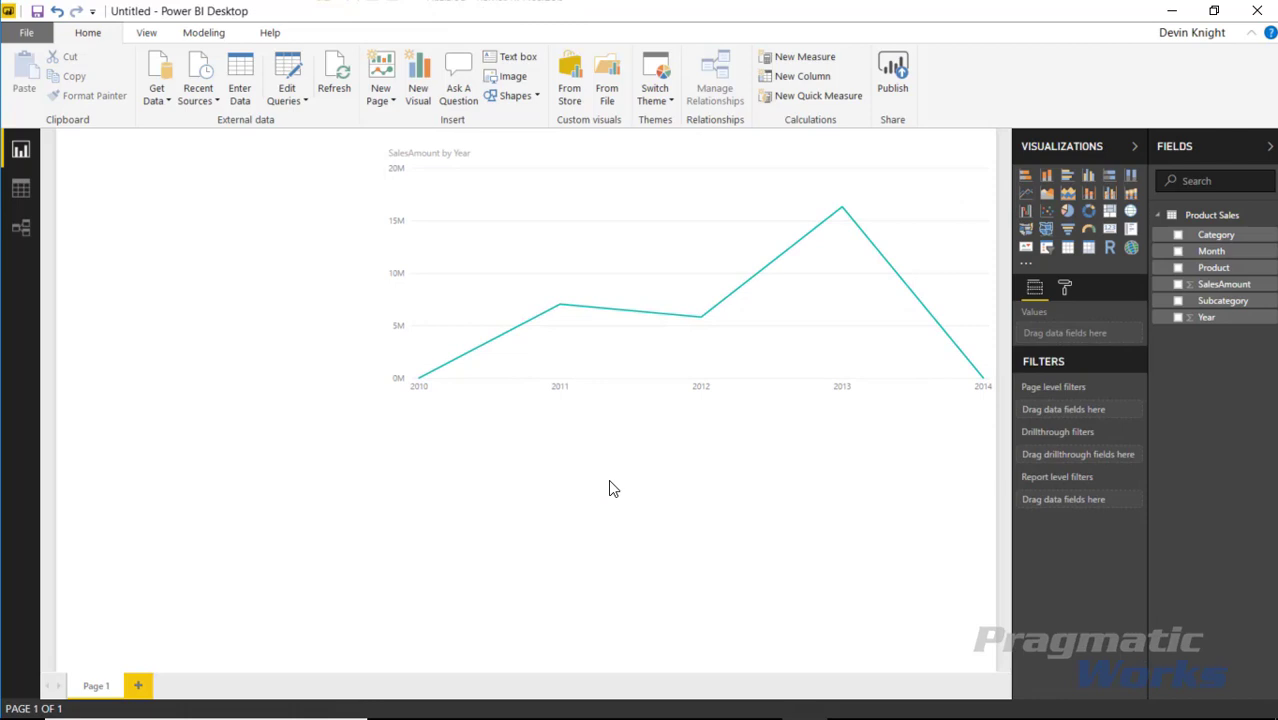
Add a SalesAmount by Subcategory clustered column chart, widened below the line chart.
{"action": "left_click", "coordinate": [1046, 175]}
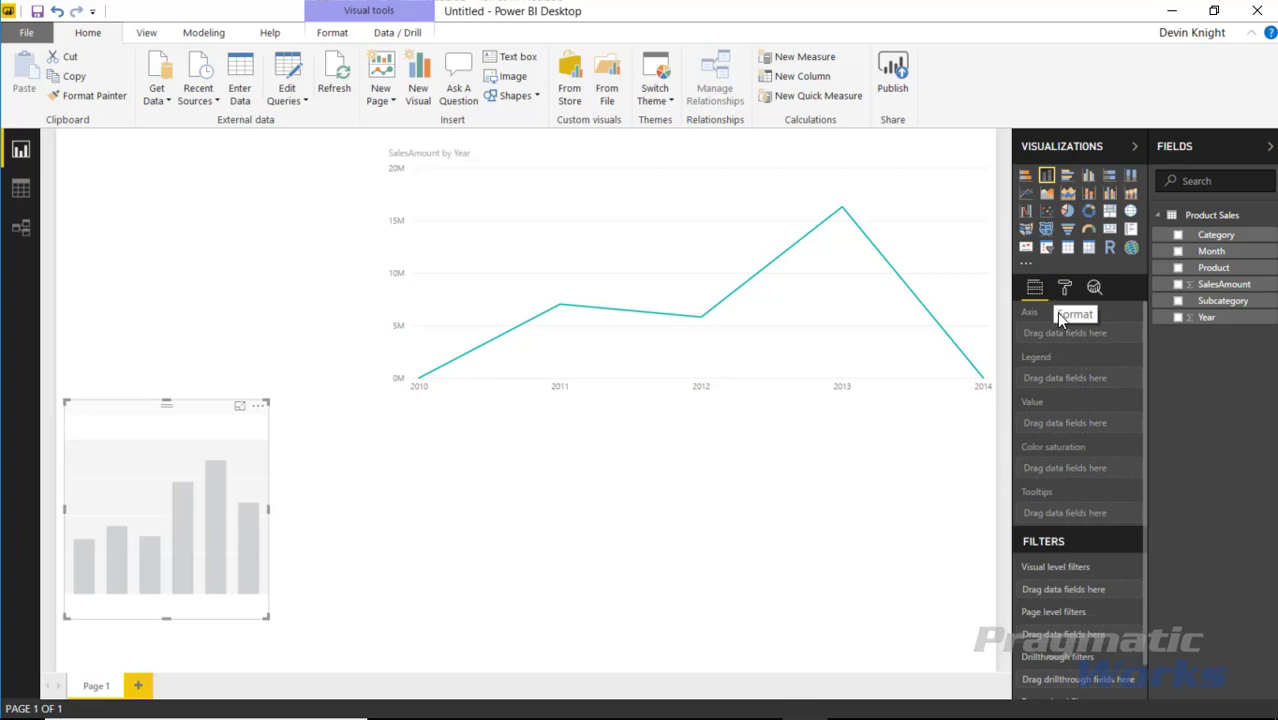
{"action": "left_click", "coordinate": [1200, 300]}
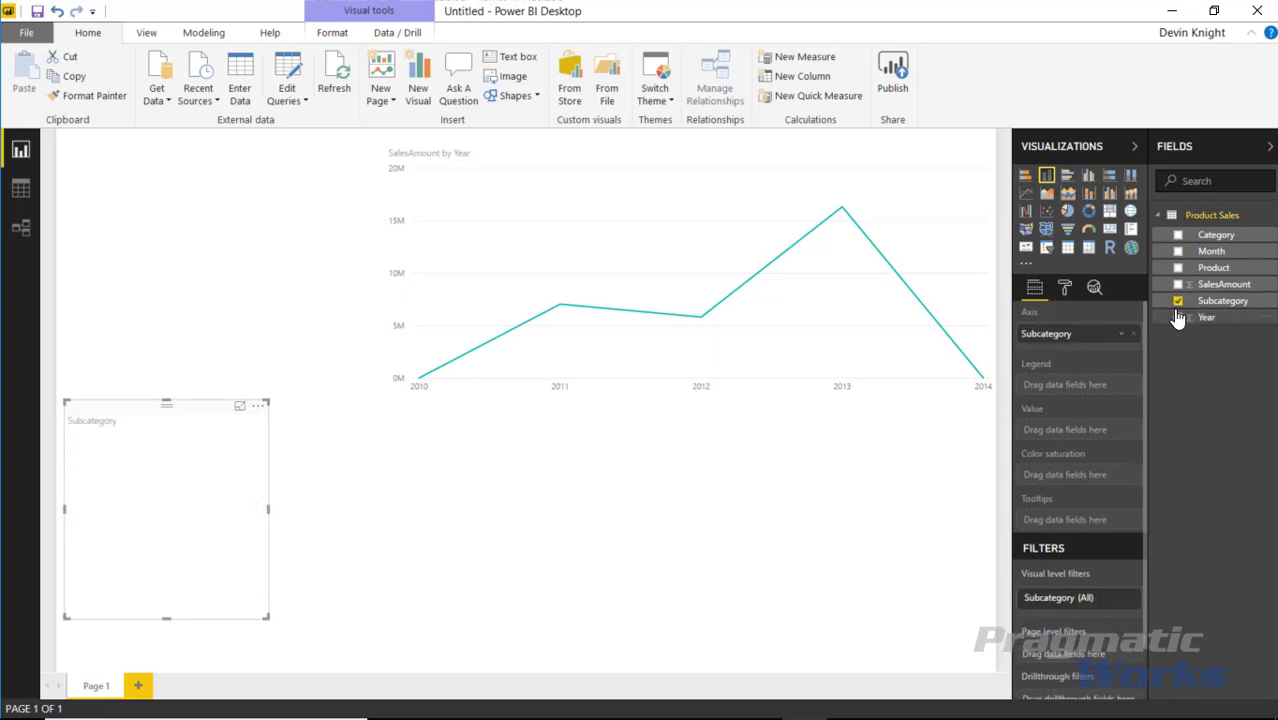
{"action": "left_click_drag", "start_coordinate": [1208, 290], "coordinate": [1084, 438]}
{"action": "left_click_drag", "start_coordinate": [245, 410], "coordinate": [972, 398]}
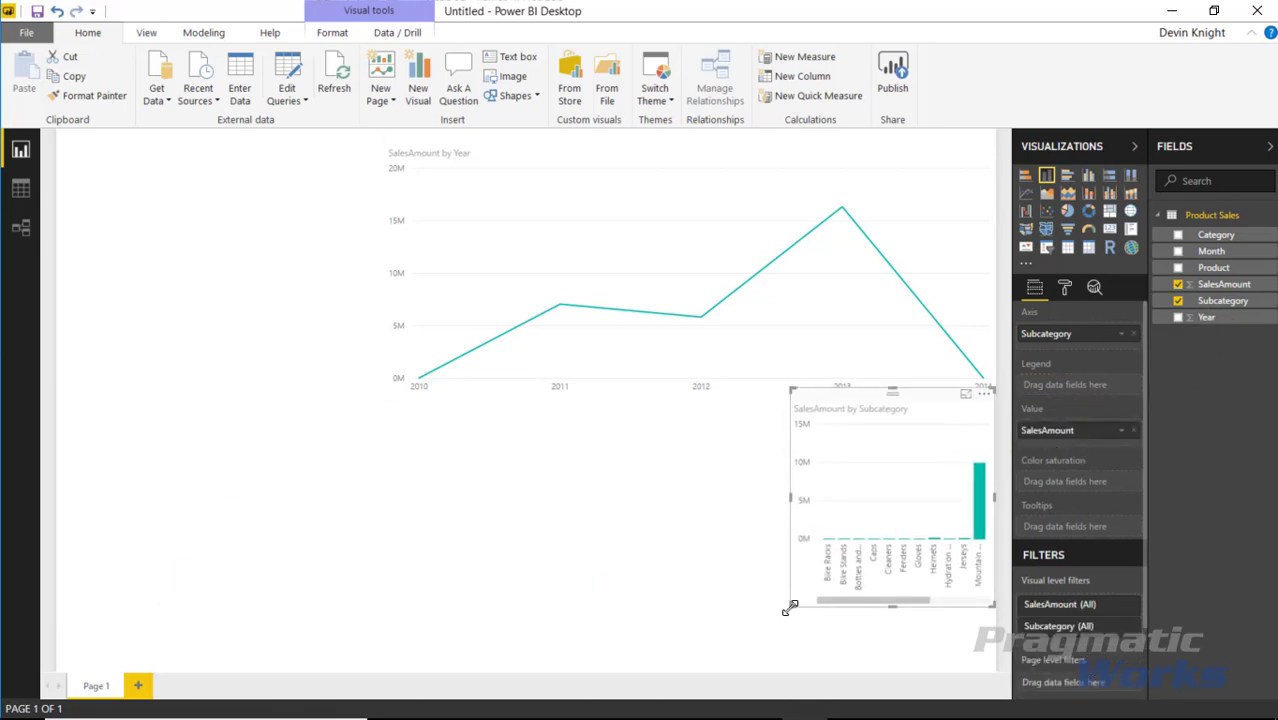
{"action": "left_click_drag", "start_coordinate": [791, 606], "coordinate": [386, 663]}
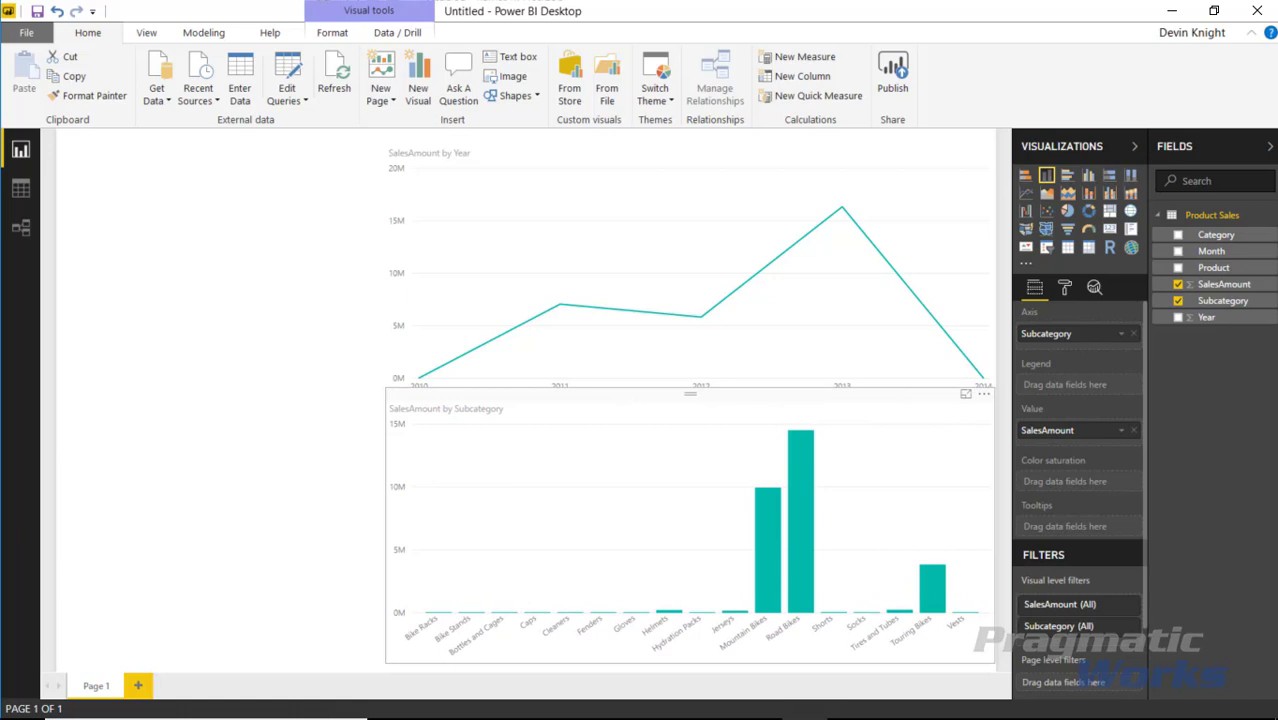
{"action": "left_click", "coordinate": [271, 466]}
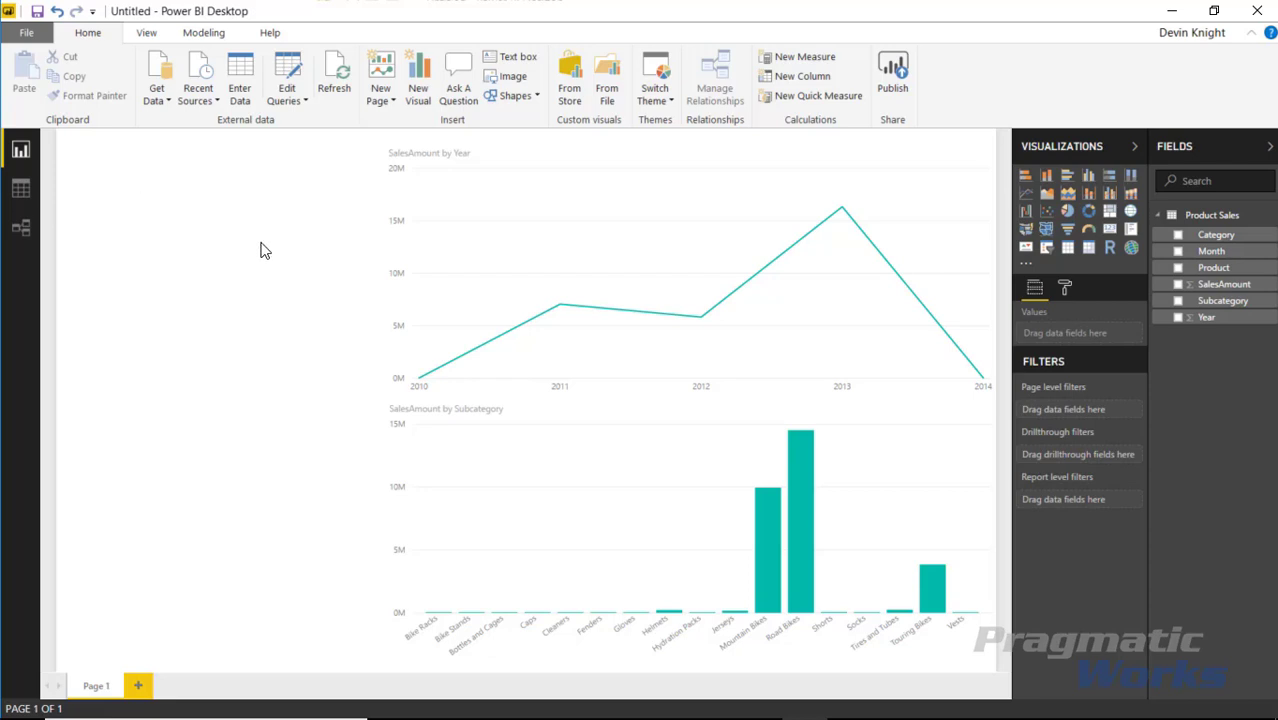
Search the store for 'filter by list' and add the Filter by List visual.
{"action": "left_click", "coordinate": [568, 97]}
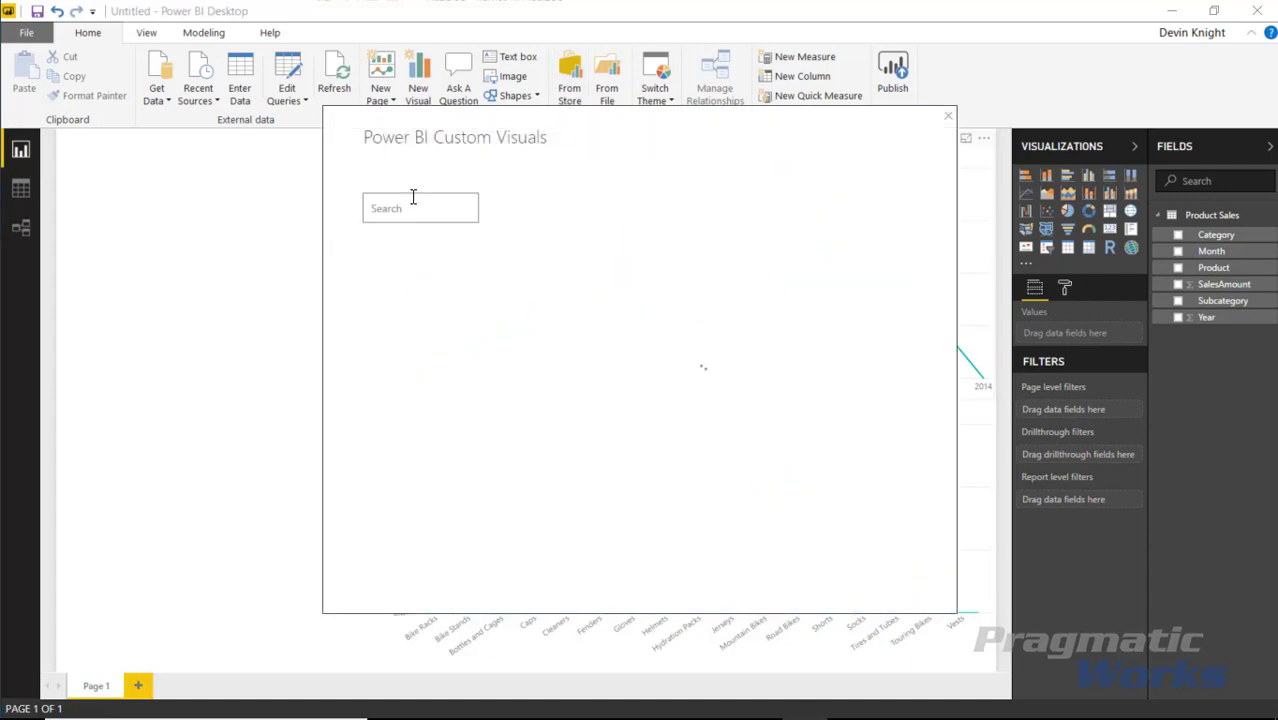
{"action": "left_click", "coordinate": [414, 204]}
{"action": "type", "text": "filter by list"}
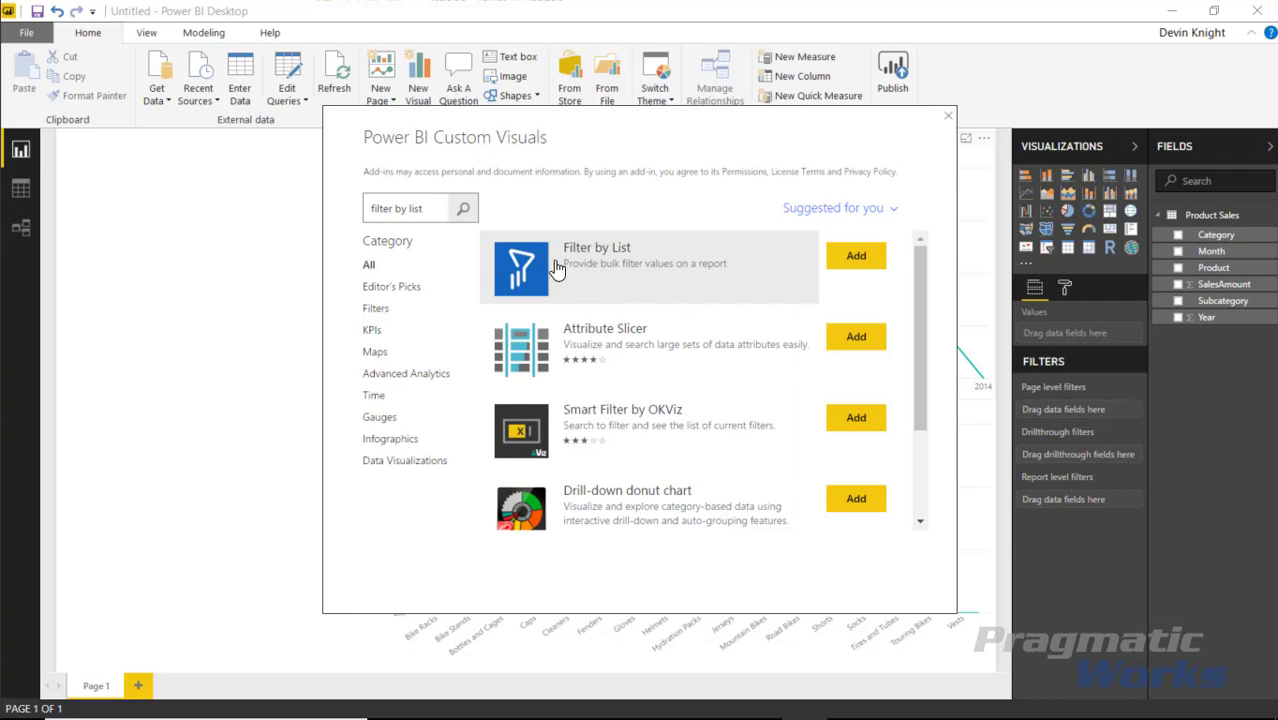
{"action": "left_click", "coordinate": [856, 255]}
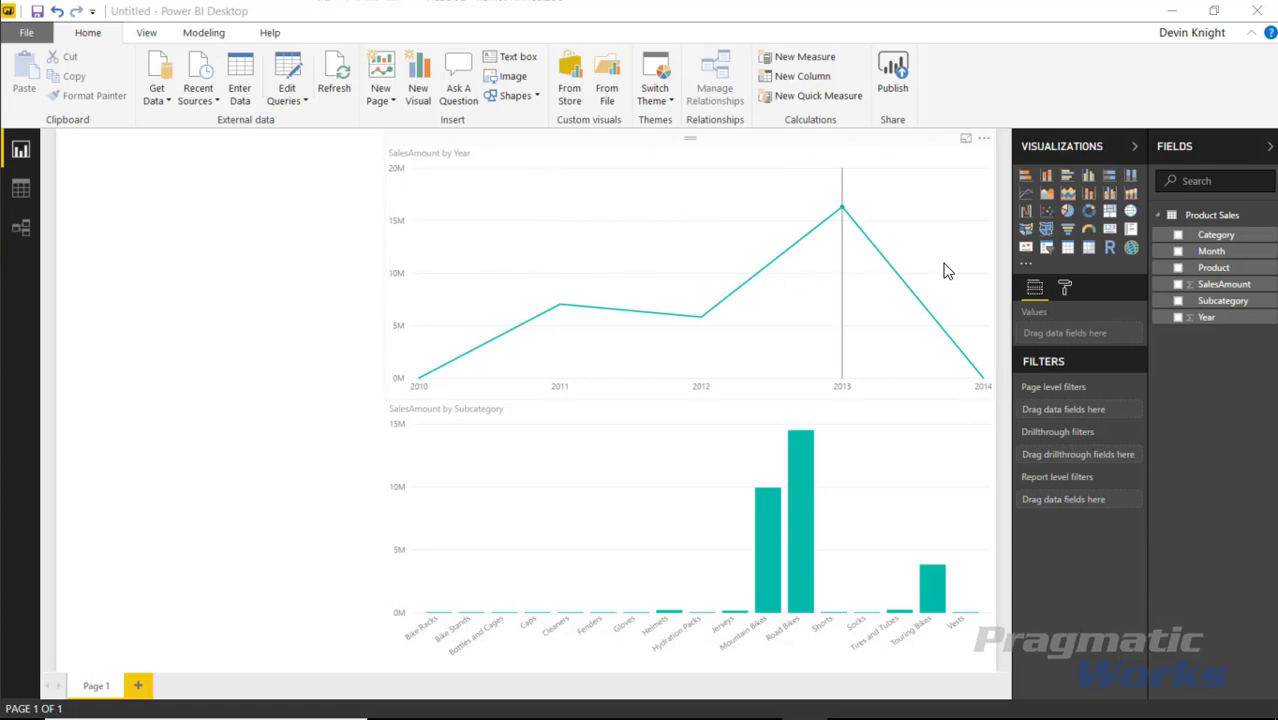
{"action": "left_click", "coordinate": [797, 399]}
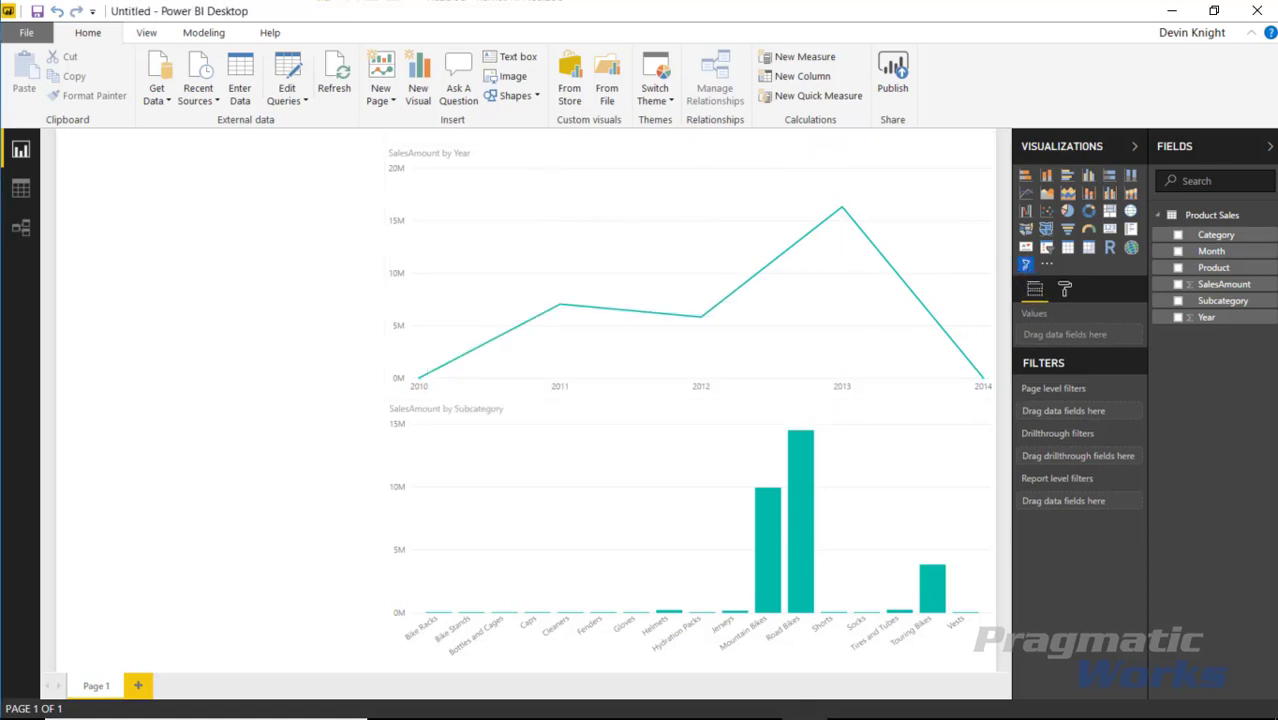
Place a Subcategory Filter by List visual at top left, then bring Excel's Book1 into view.
{"action": "left_click", "coordinate": [1026, 266]}
{"action": "left_click_drag", "start_coordinate": [200, 412], "coordinate": [147, 132]}
{"action": "left_click_drag", "start_coordinate": [261, 349], "coordinate": [363, 415]}
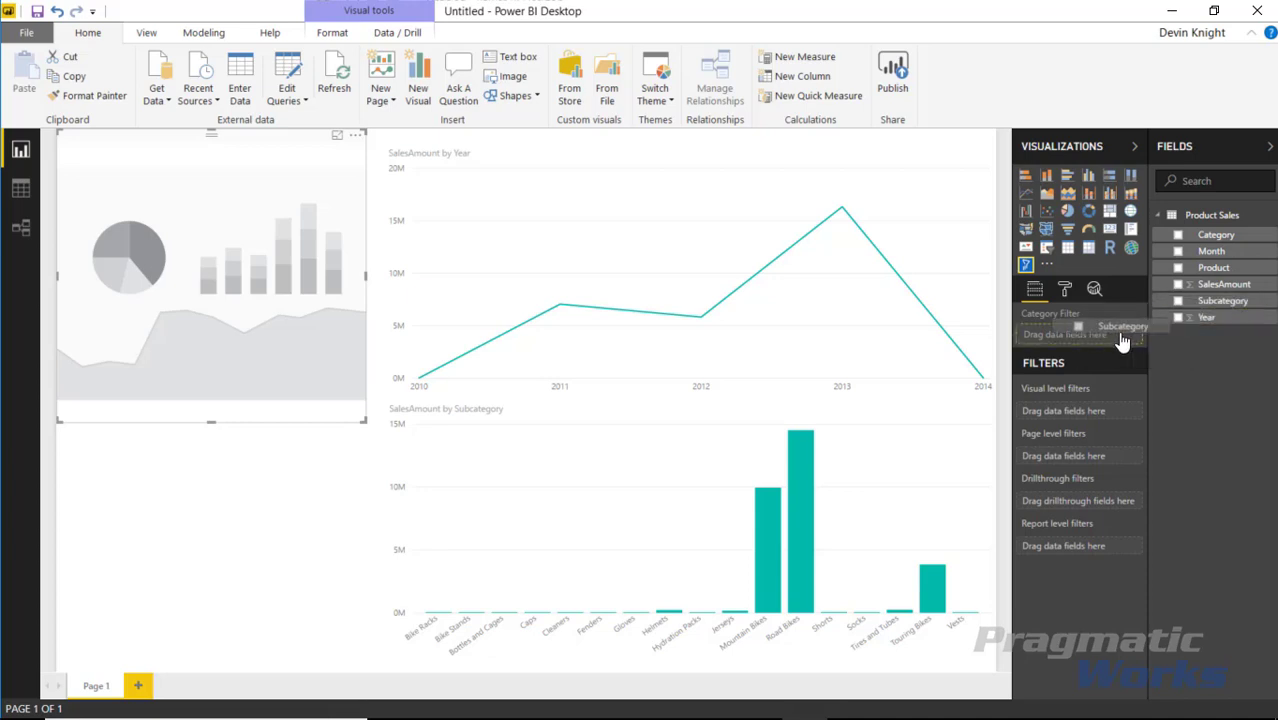
{"action": "left_click_drag", "start_coordinate": [1117, 343], "coordinate": [1112, 338]}
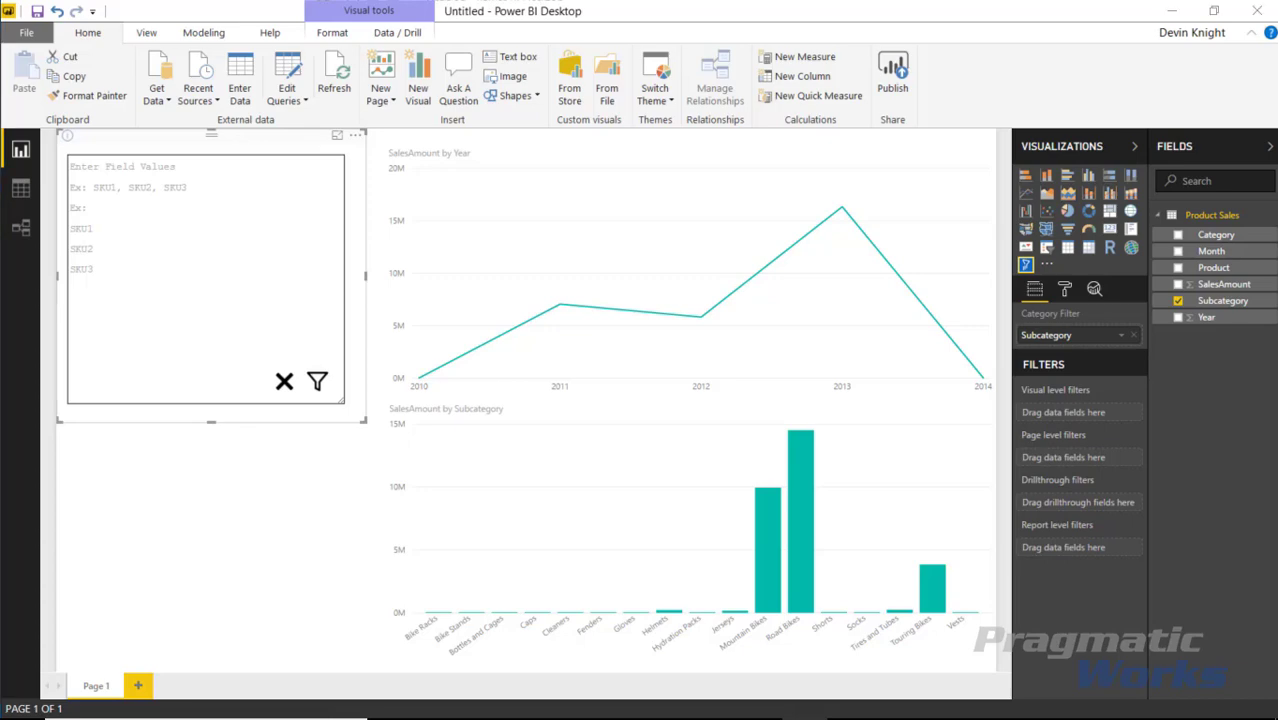
{"action": "left_click_drag", "start_coordinate": [0, 0], "coordinate": [650, 0]}
{"action": "left_click_drag", "start_coordinate": [55, 216], "coordinate": [63, 321]}
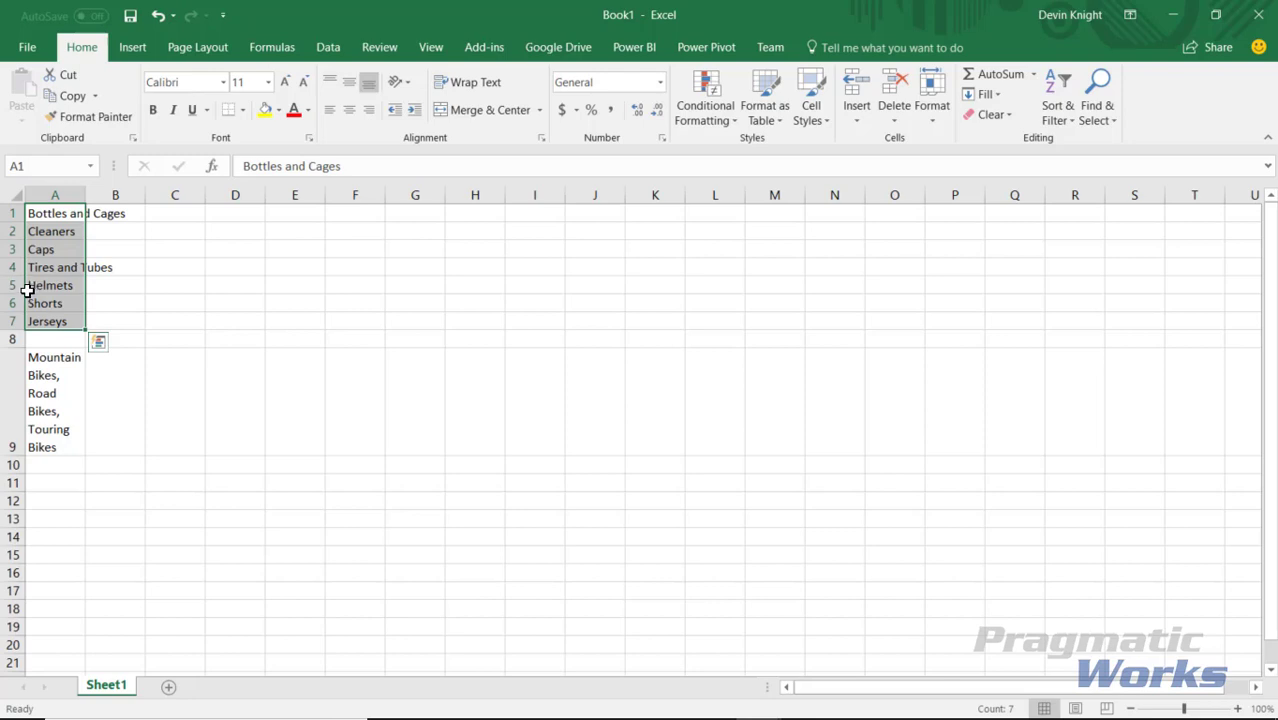
Copy the seven subcategory names in Excel cells A1:A7, then minimize Excel.
{"action": "key", "text": "ctrl+q"}
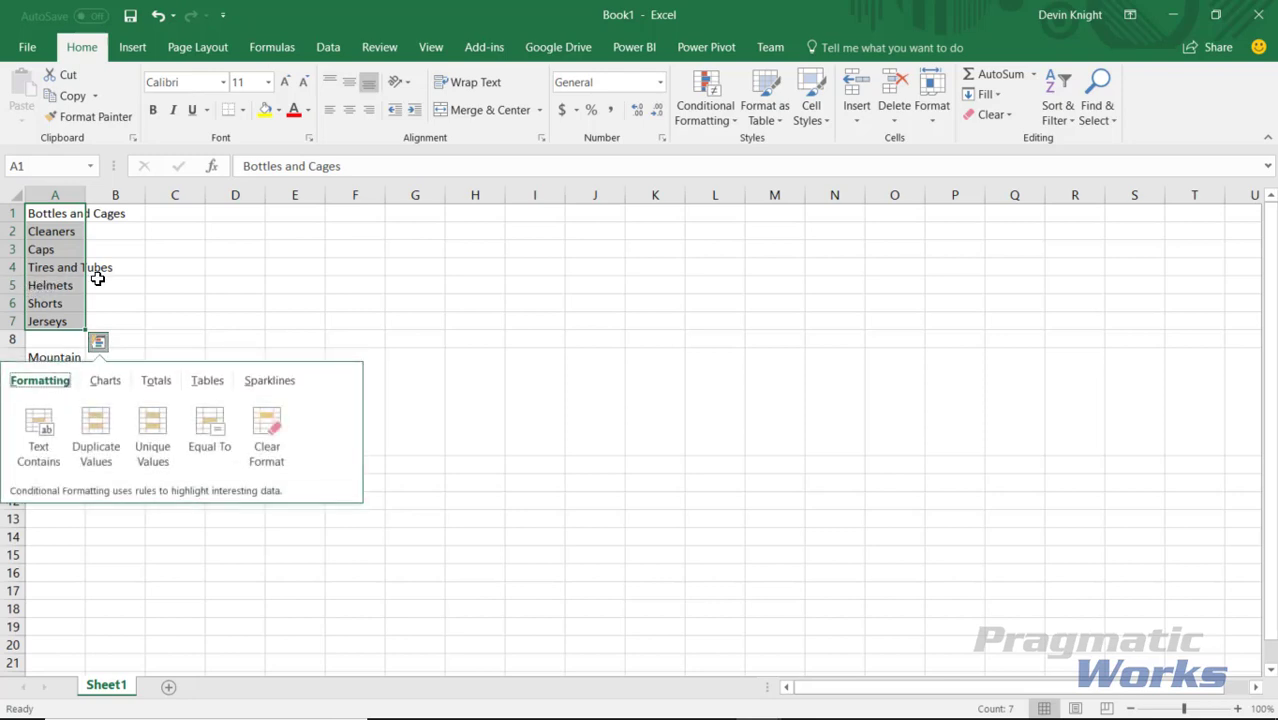
{"action": "left_click", "coordinate": [288, 257]}
{"action": "left_click_drag", "start_coordinate": [80, 213], "coordinate": [97, 317]}
{"action": "key", "text": "ctrl+c"}
{"action": "left_click", "coordinate": [1172, 14]}
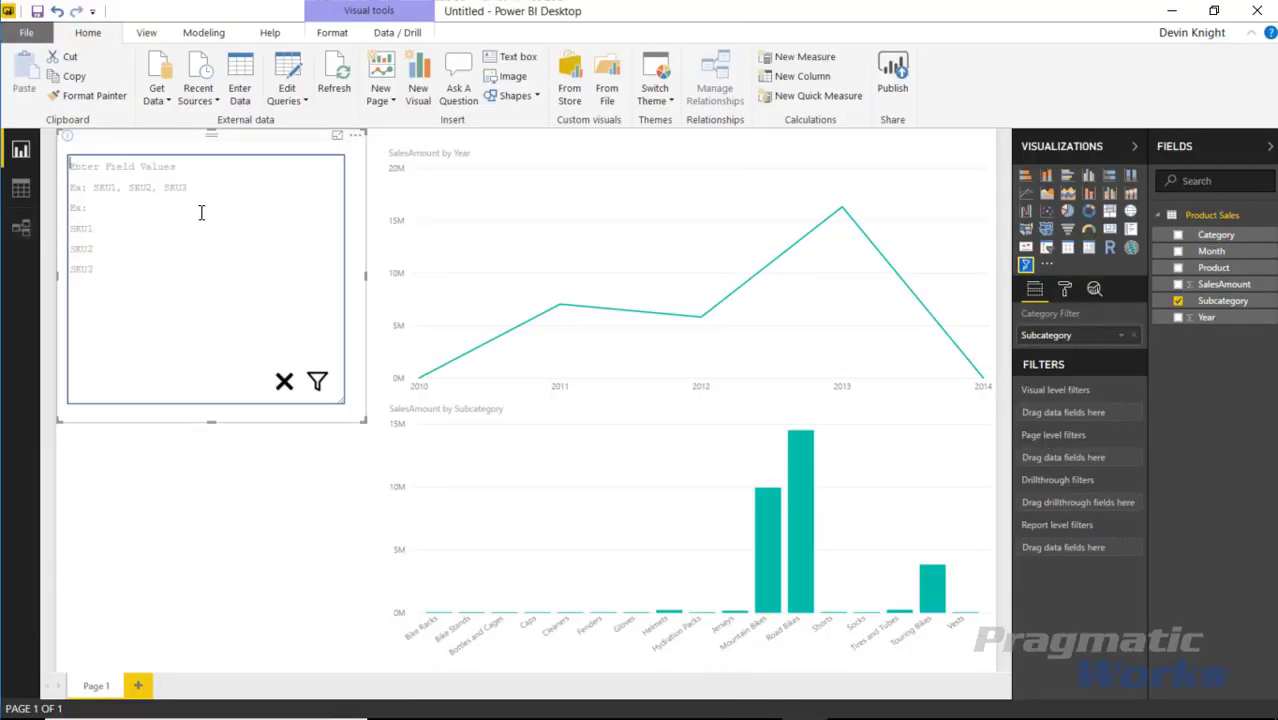
Paste the seven subcategory names into the Filter by List box and apply them.
{"action": "left_click", "coordinate": [185, 211]}
{"action": "key", "text": "ctrl+v"}
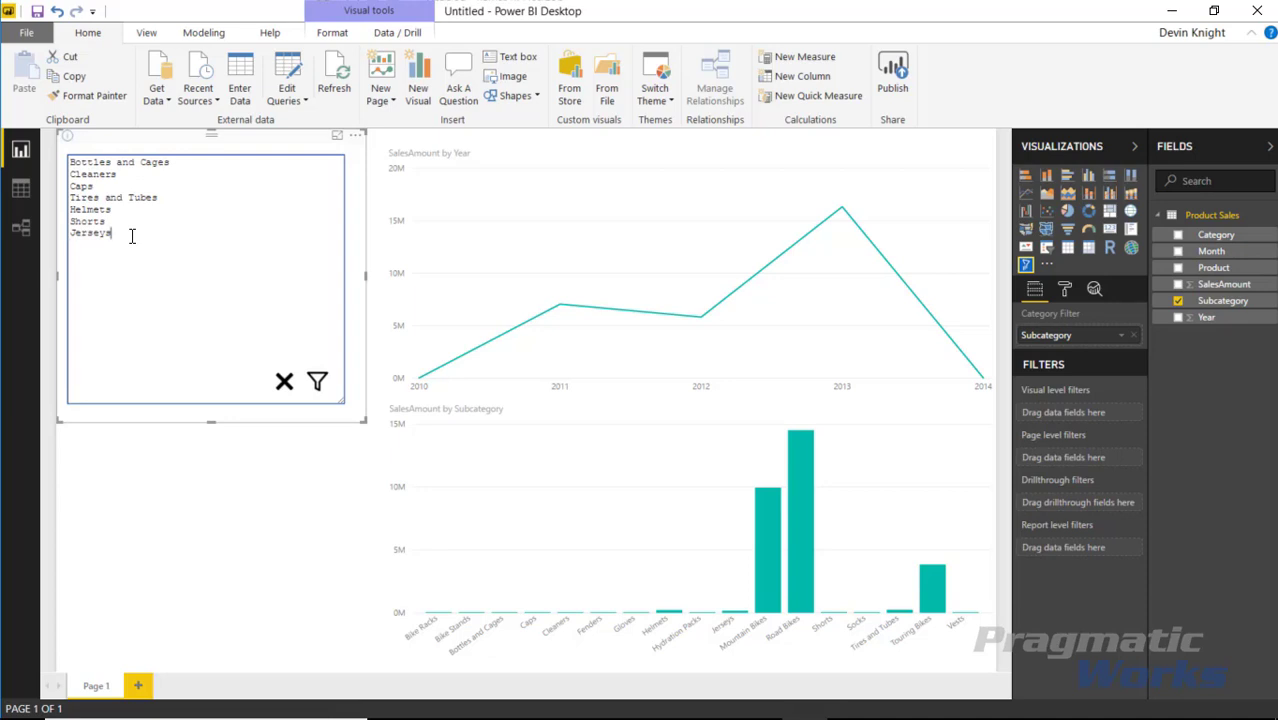
{"action": "left_click", "coordinate": [317, 390]}
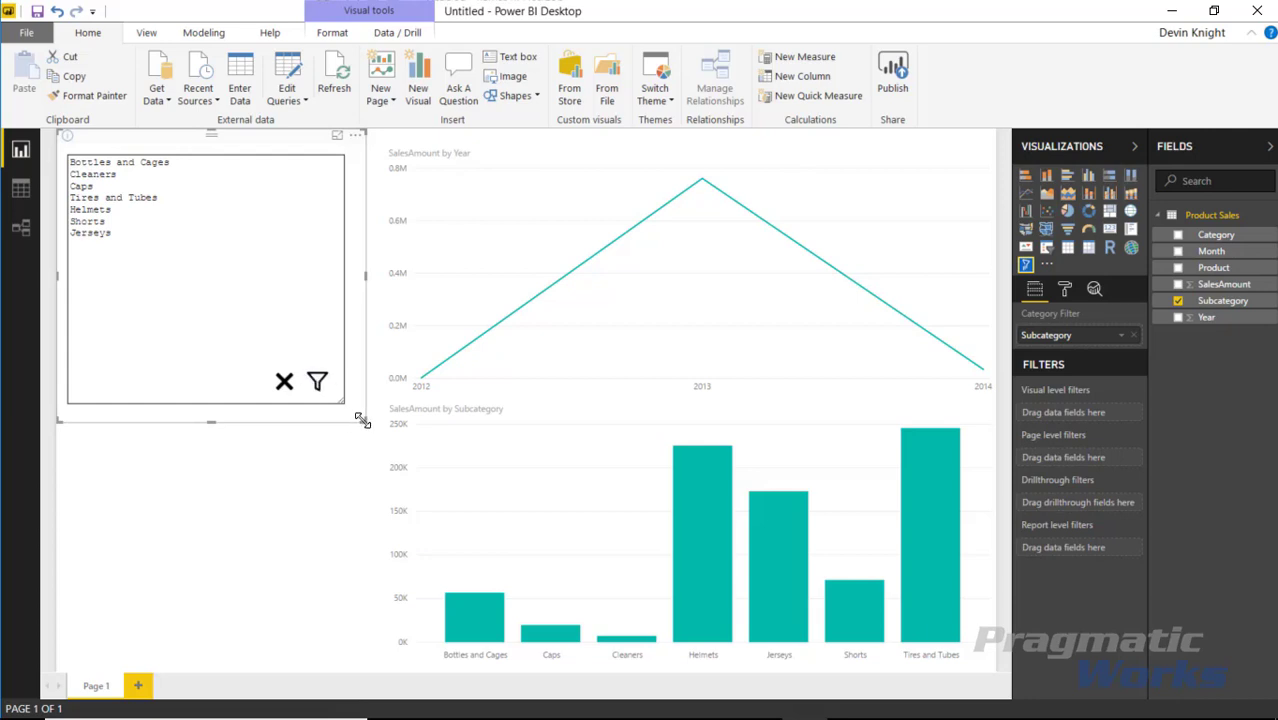
Resize the filter visual, ending with it shrunk to just its funnel icon.
{"action": "left_click_drag", "start_coordinate": [362, 420], "coordinate": [135, 195]}
{"action": "left_click", "coordinate": [211, 370]}
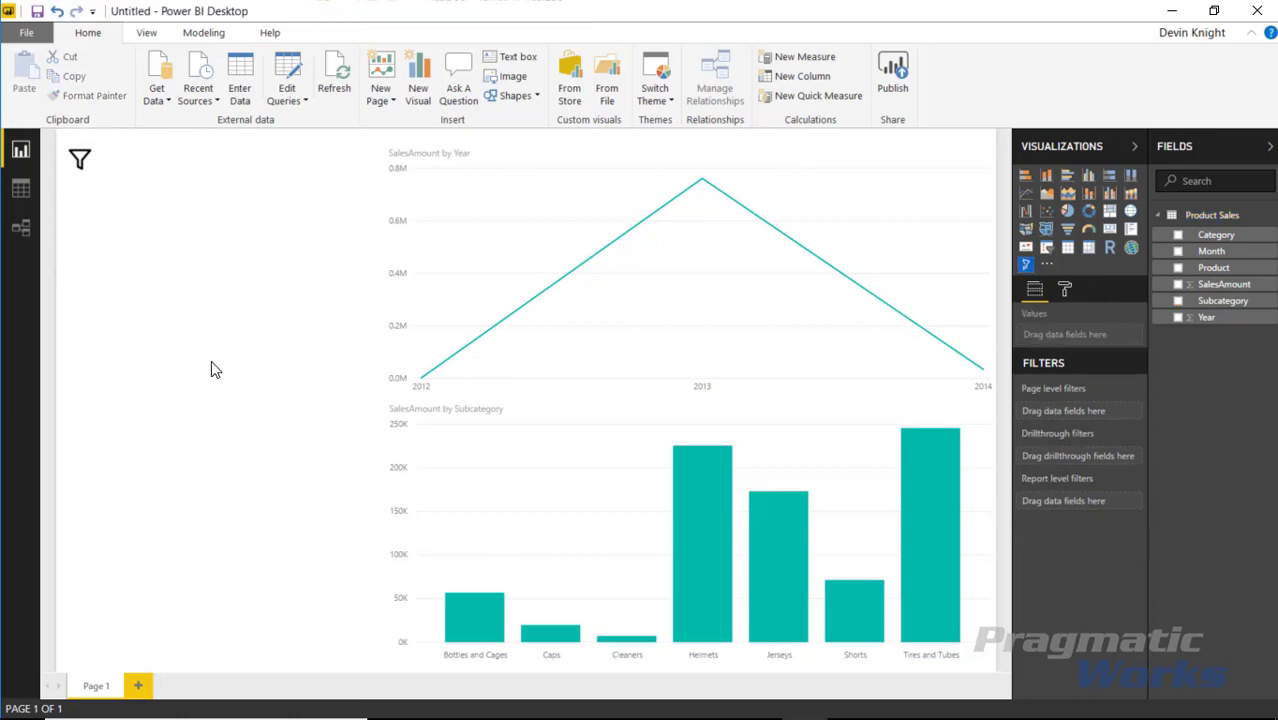
{"action": "left_click", "coordinate": [92, 172]}
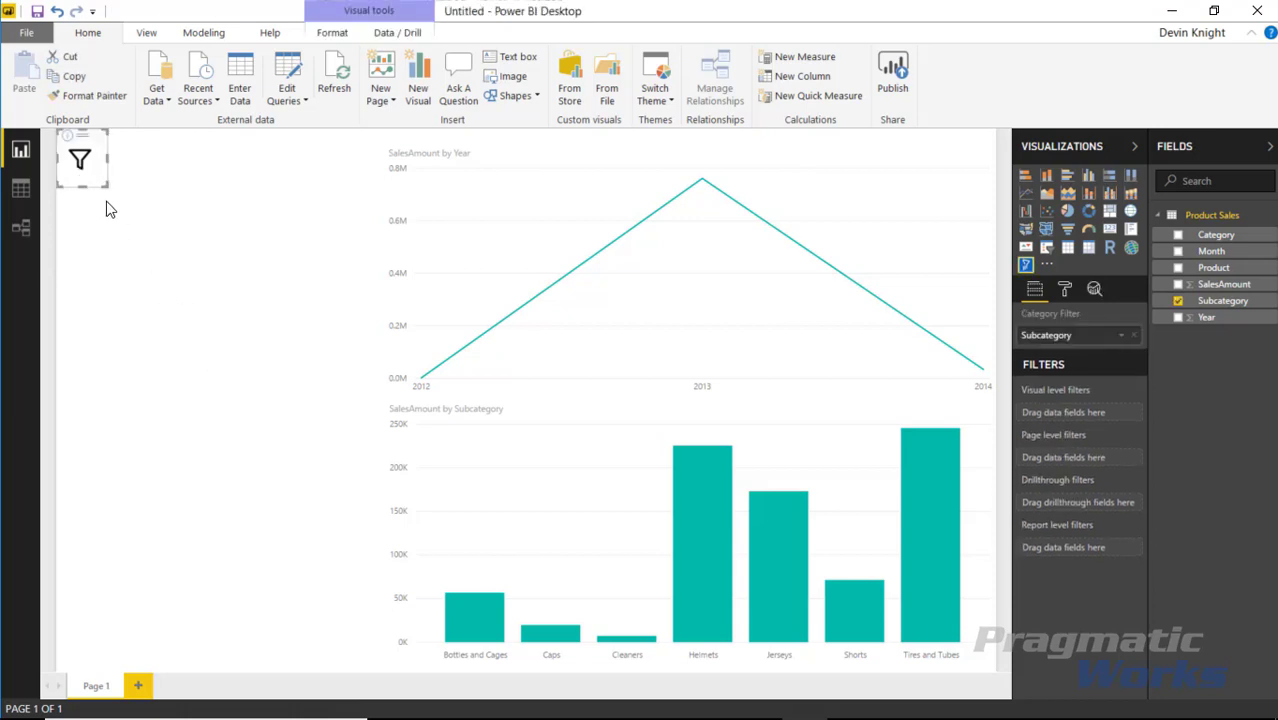
{"action": "left_click_drag", "start_coordinate": [102, 187], "coordinate": [213, 260]}
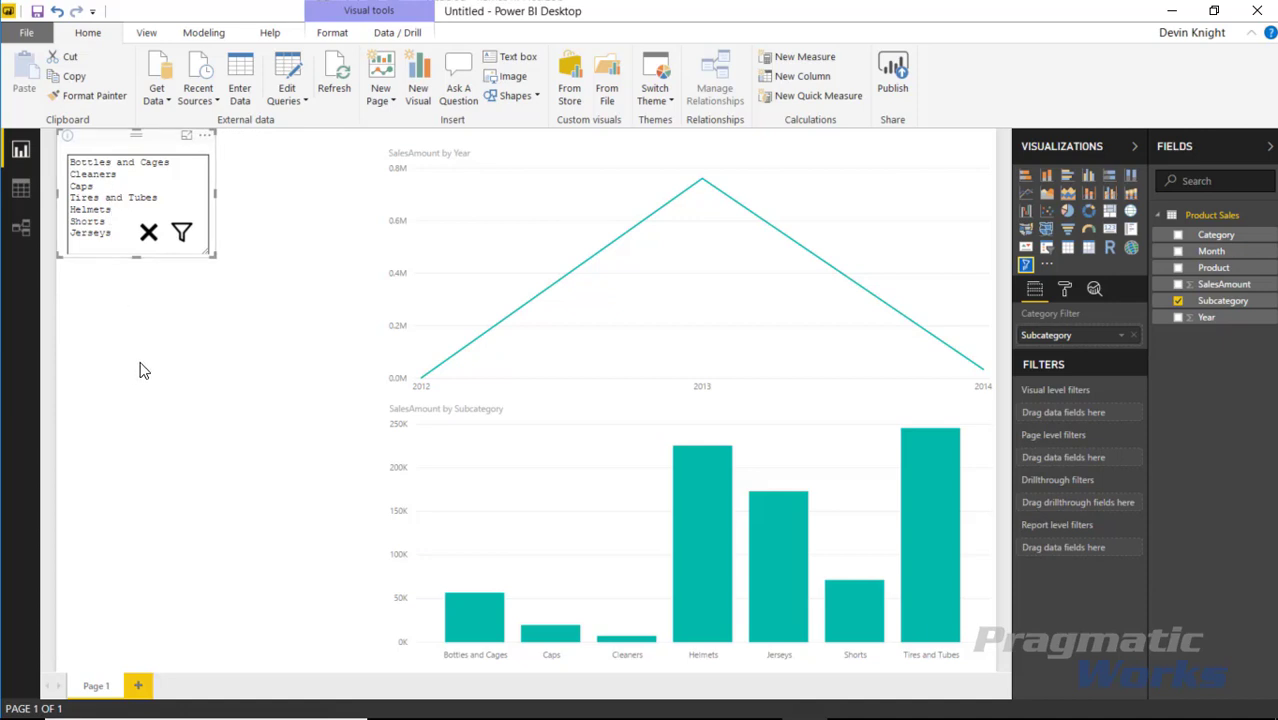
{"action": "left_click_drag", "start_coordinate": [213, 260], "coordinate": [114, 222]}
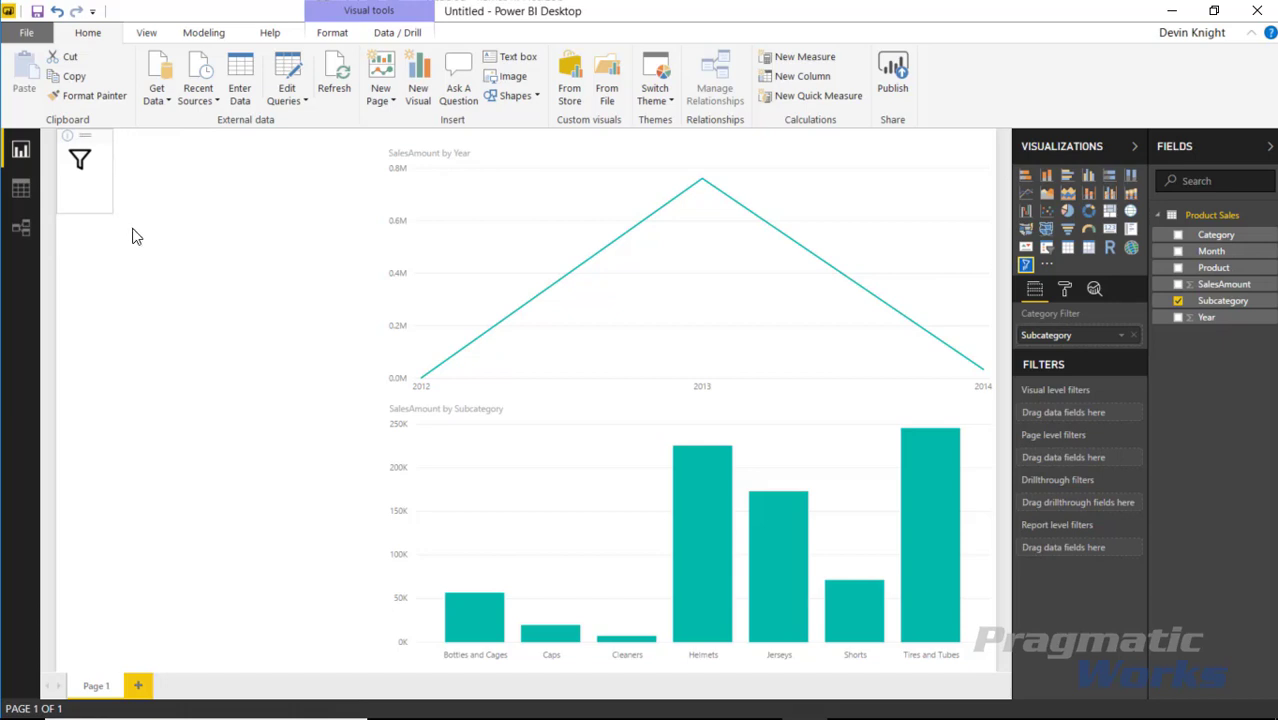
Undo the shrink, copy 'Mountain Bikes, Road Bikes, Touring Bikes' from A9, and select the filter text.
{"action": "key", "text": "ctrl+z"}
{"action": "left_click", "coordinate": [334, 405]}
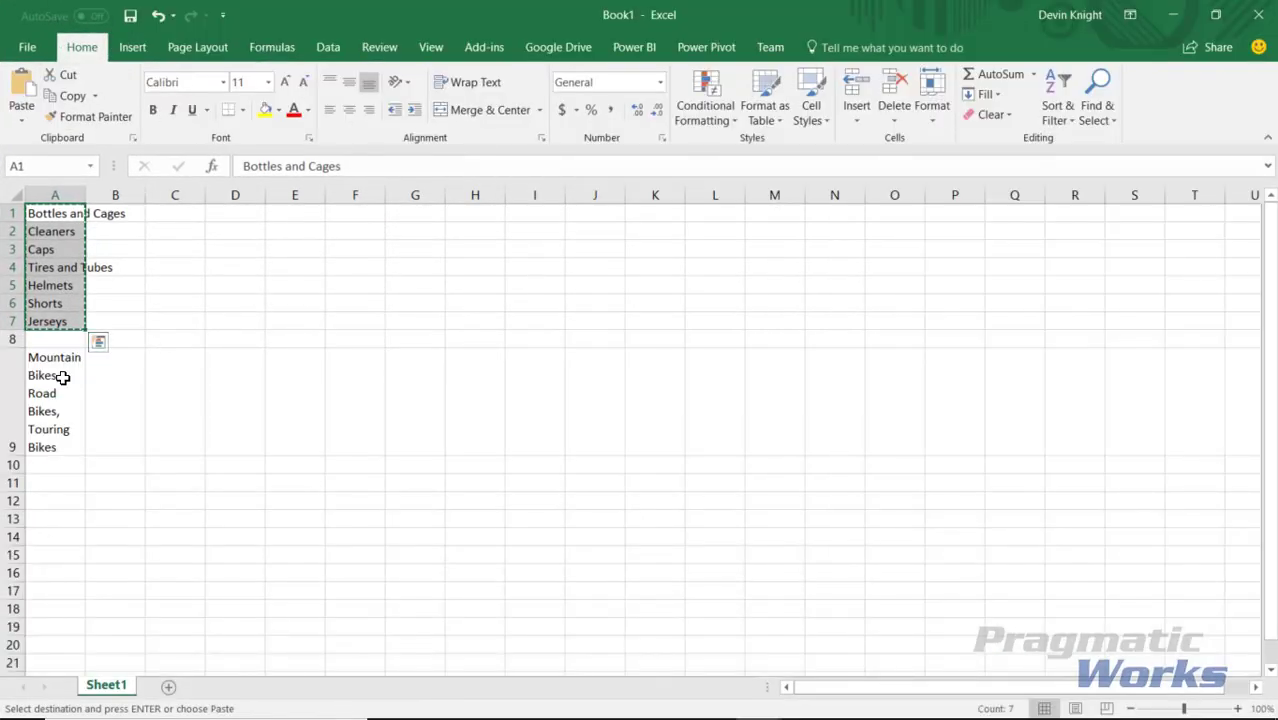
{"action": "left_click", "coordinate": [52, 397]}
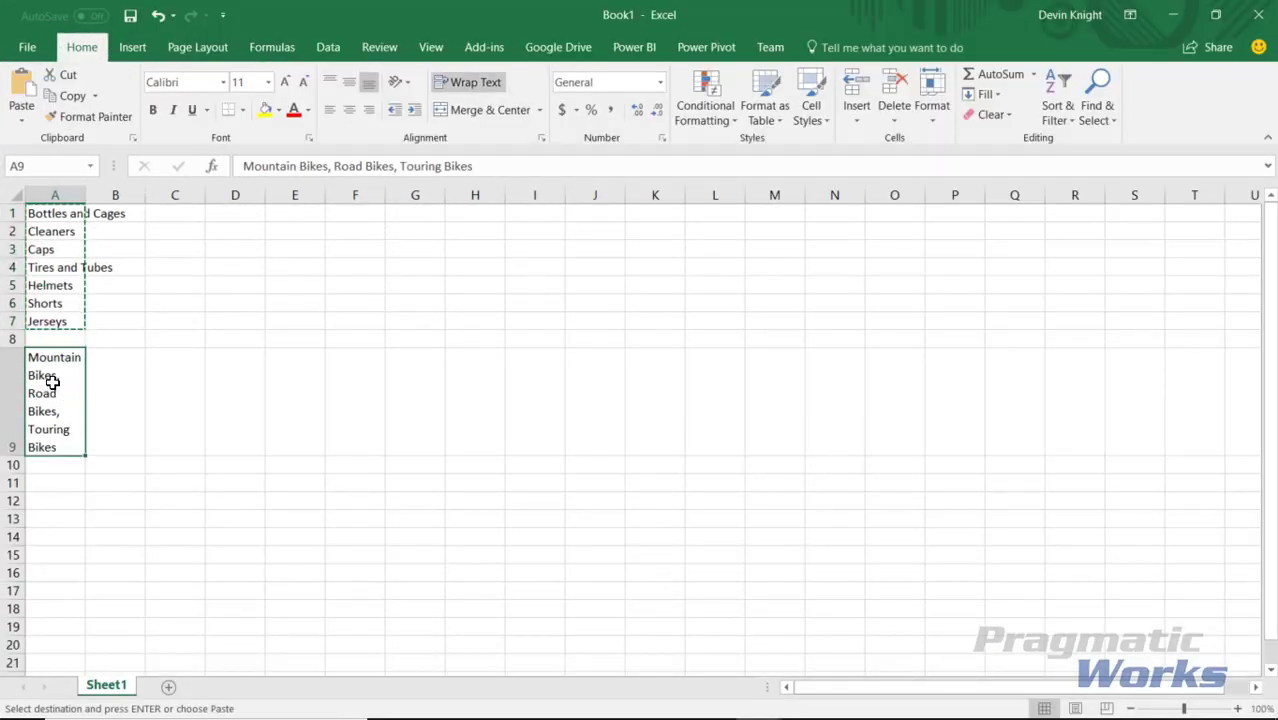
{"action": "key", "text": "ctrl+c"}
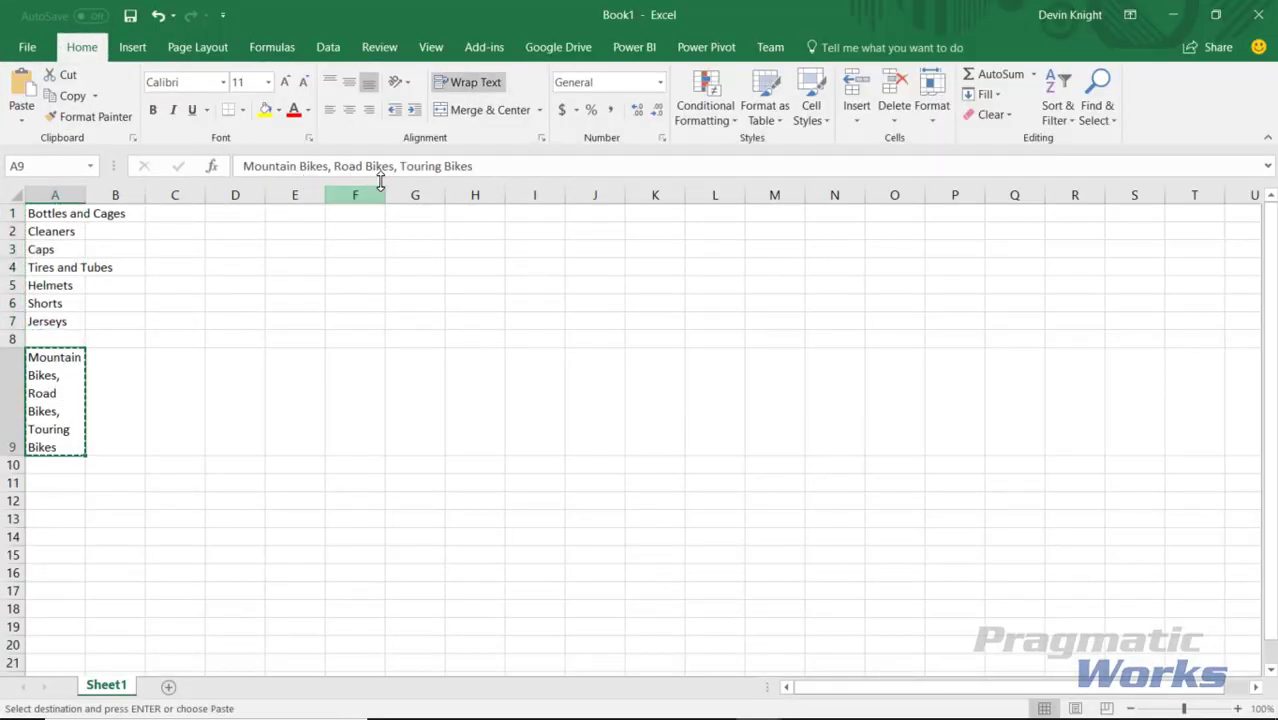
{"action": "left_click", "coordinate": [1172, 14]}
{"action": "key", "text": "ctrl+a"}
Paste and apply the three bike subcategories in the filter list, then open its Format options.
{"action": "key", "text": "ctrl+v"}
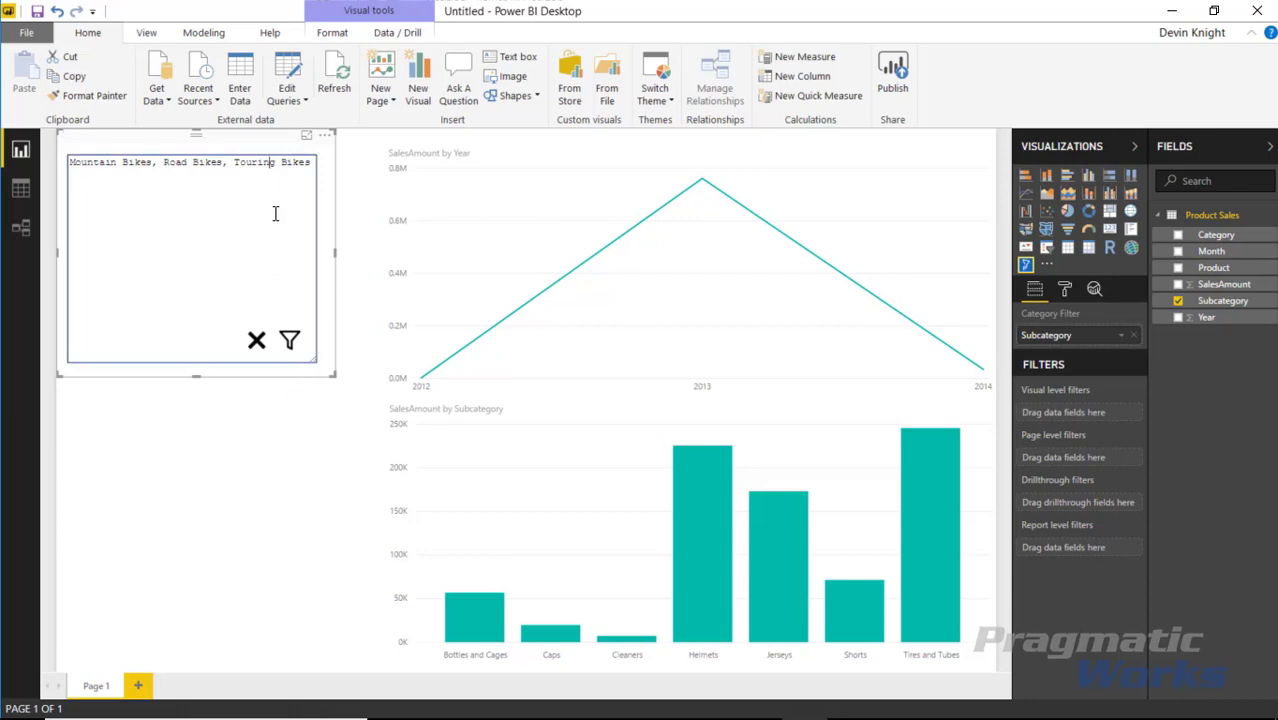
{"action": "key", "text": "Return"}
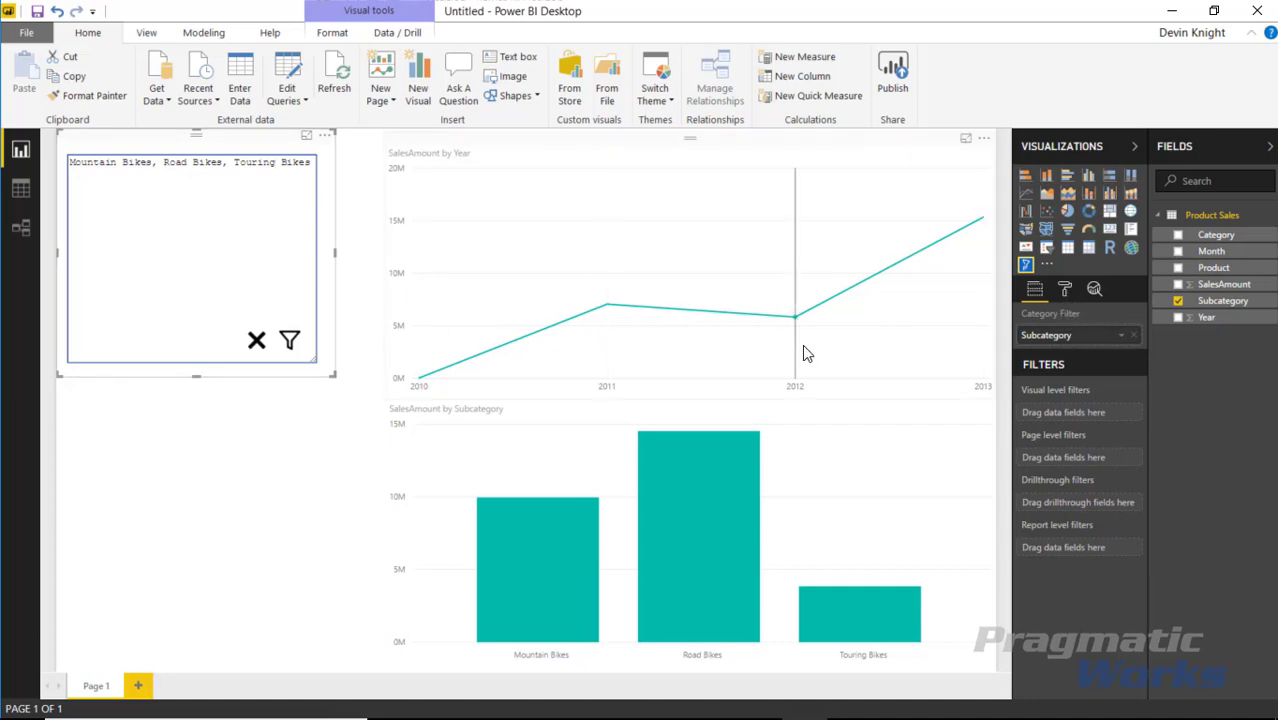
{"action": "left_click", "coordinate": [1065, 289]}
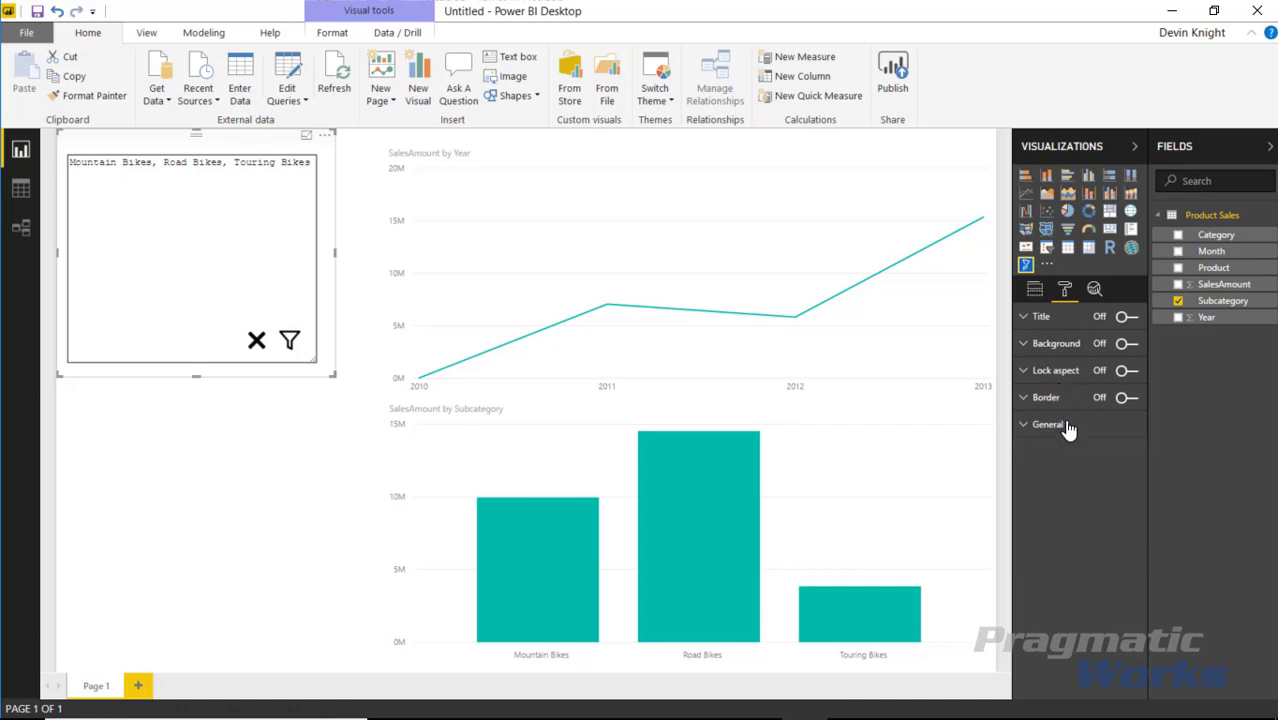
Try Border and Title on the filter visual, leave both off, and return to Fields.
{"action": "left_click", "coordinate": [1125, 399]}
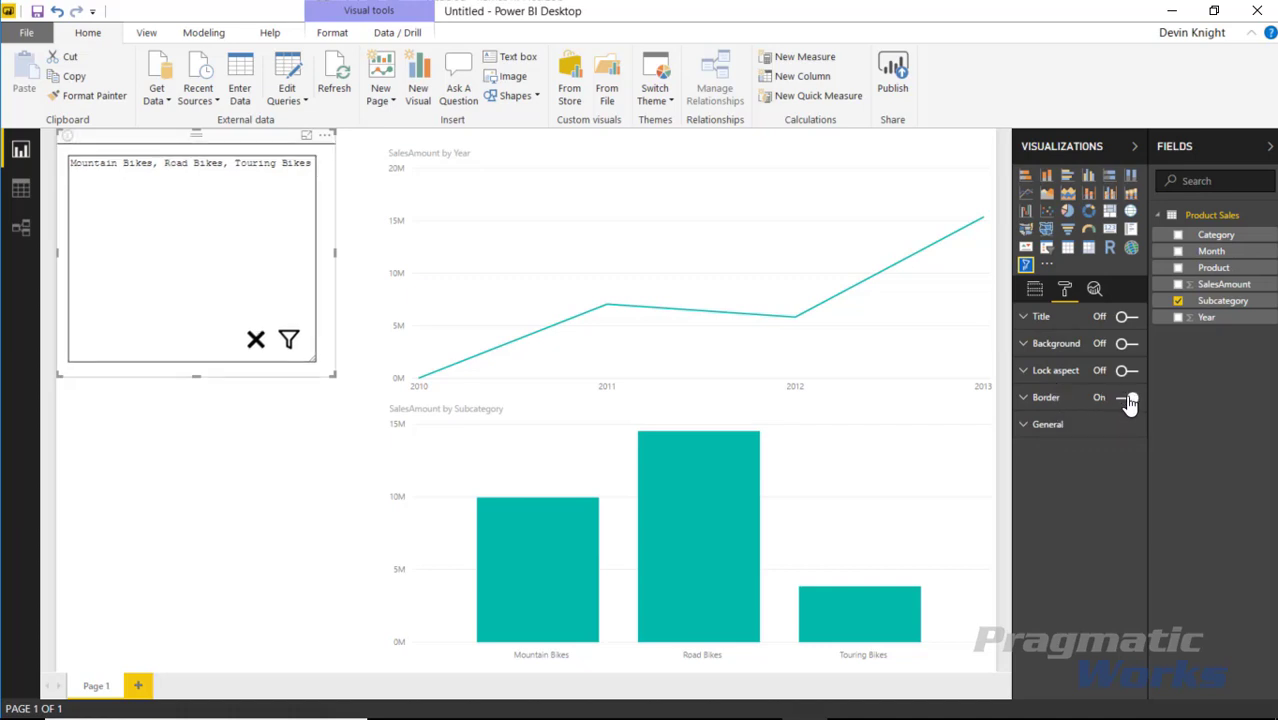
{"action": "left_click", "coordinate": [1125, 399]}
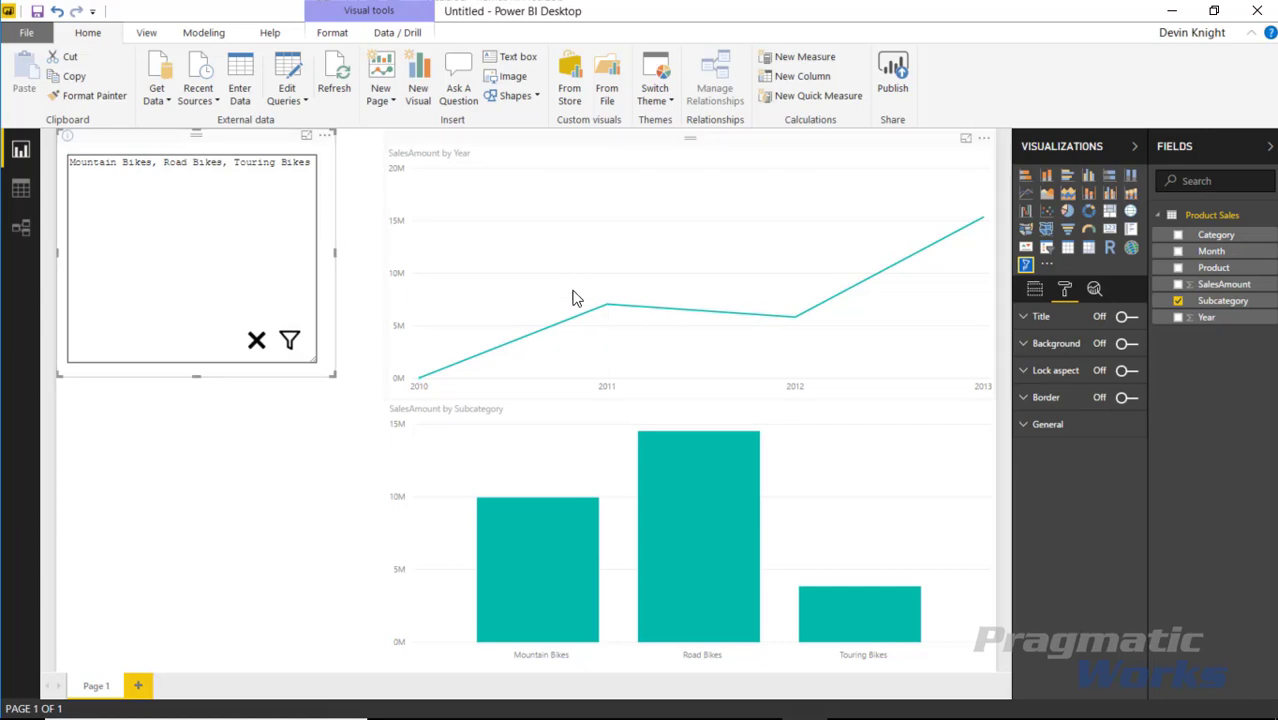
{"action": "left_click", "coordinate": [1126, 317]}
{"action": "left_click", "coordinate": [1126, 317]}
{"action": "left_click", "coordinate": [1035, 289]}
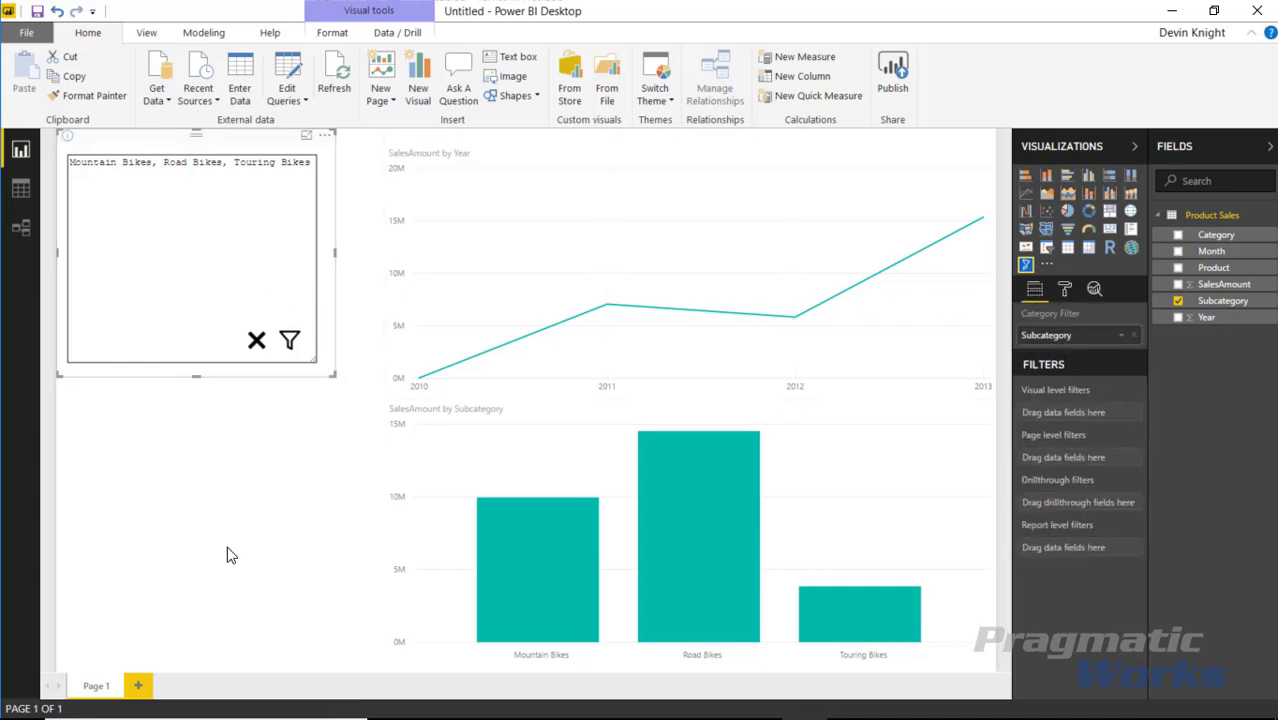